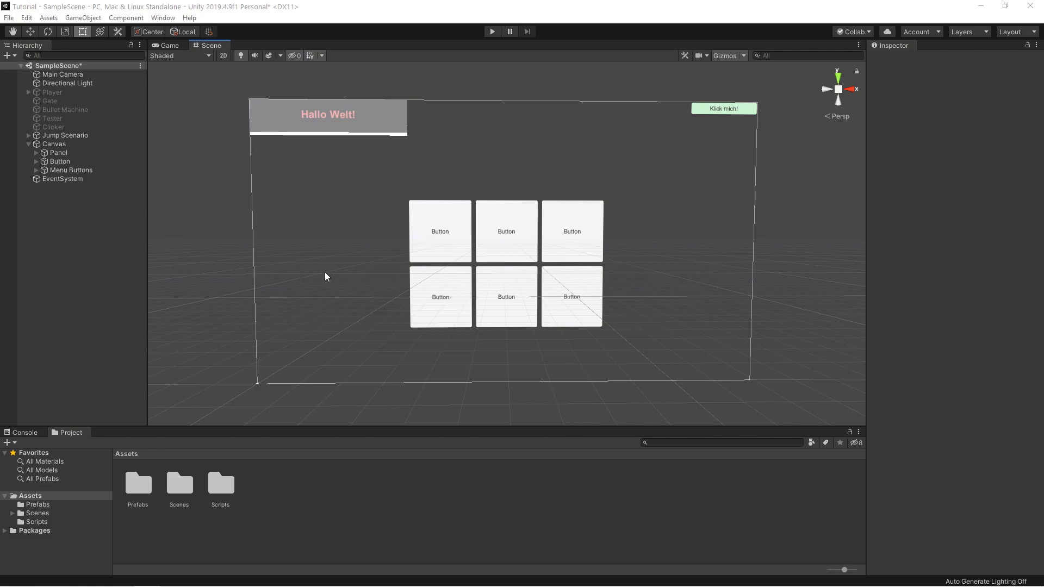
# Step: Deactivate the Menu Buttons group to hide its six grid buttons, then select Canvas
pyautogui.click(82, 172)
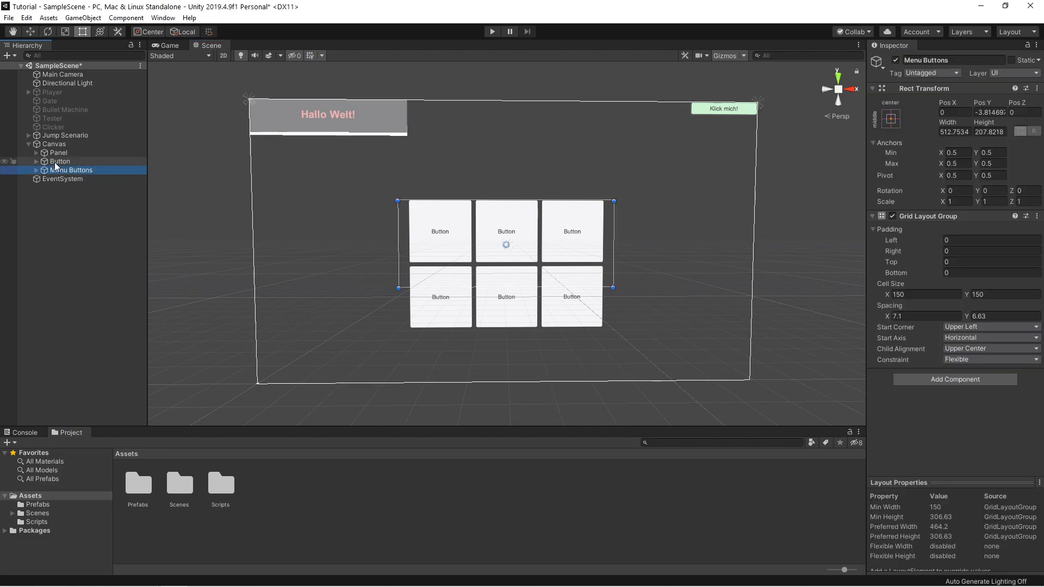
pyautogui.click(895, 60)
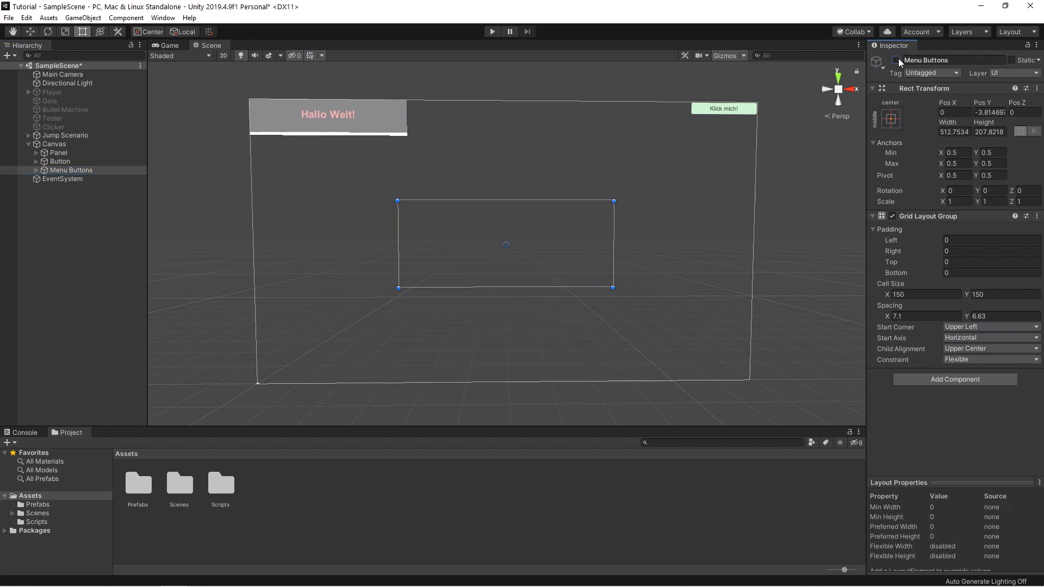
pyautogui.click(751, 250)
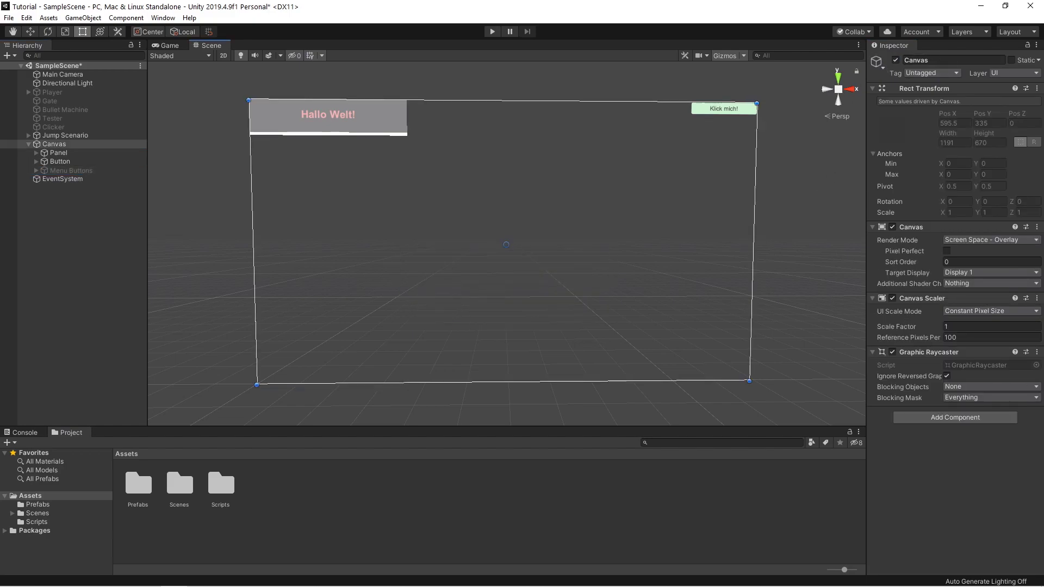
# Step: Preview example-panel.png from Downloads in the image viewer, close it, and return to Unity
pyautogui.hotkey('alt', 'Tab')
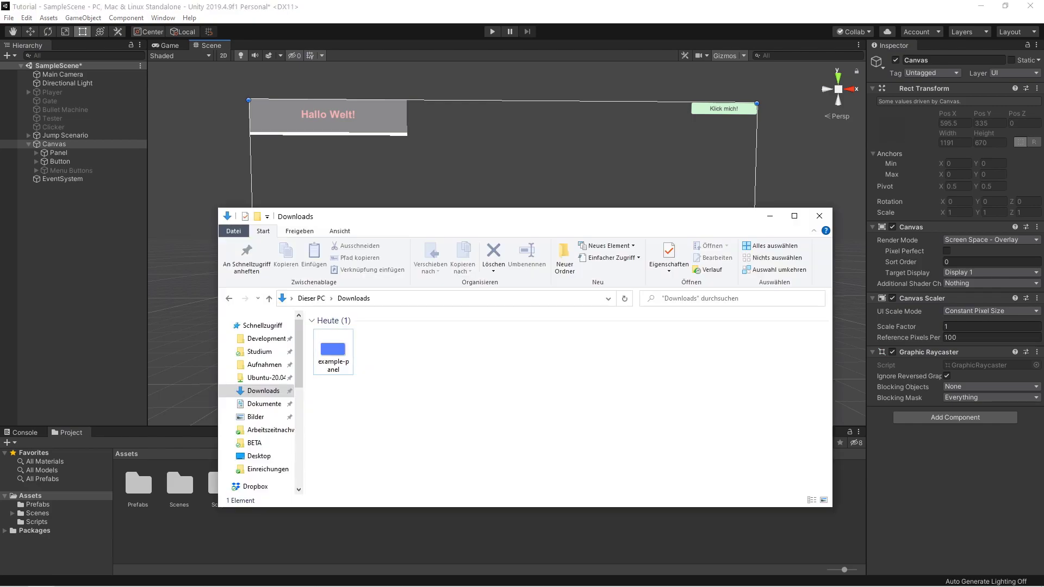
pyautogui.click(333, 358)
pyautogui.doubleClick(334, 358)
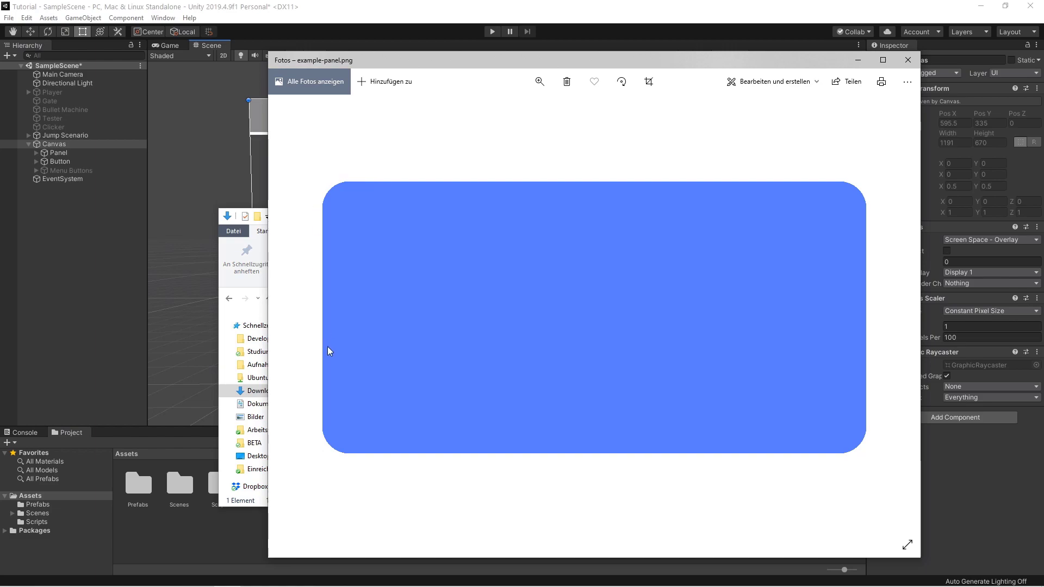
pyautogui.click(907, 59)
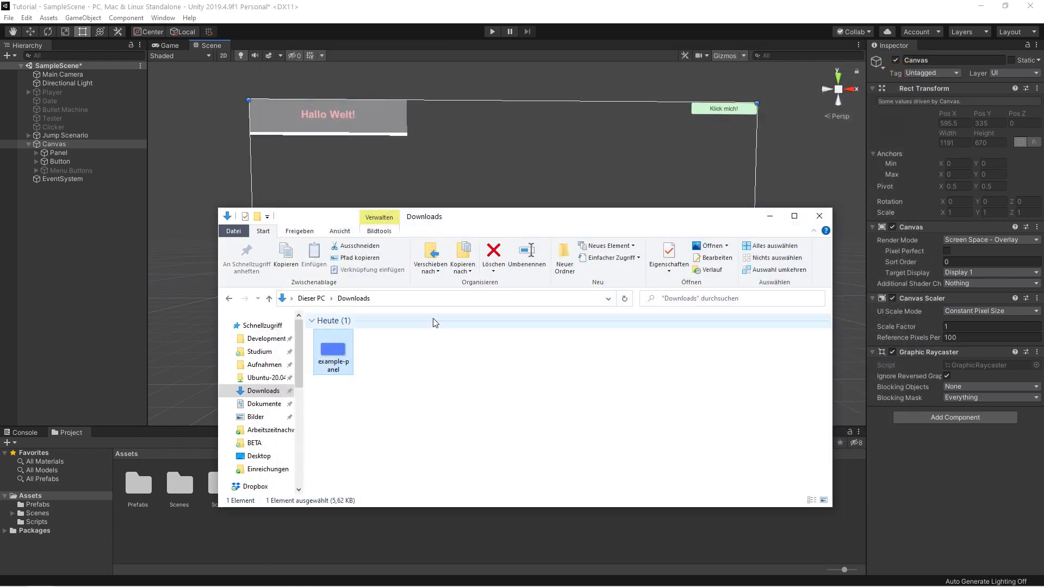
pyautogui.click(401, 391)
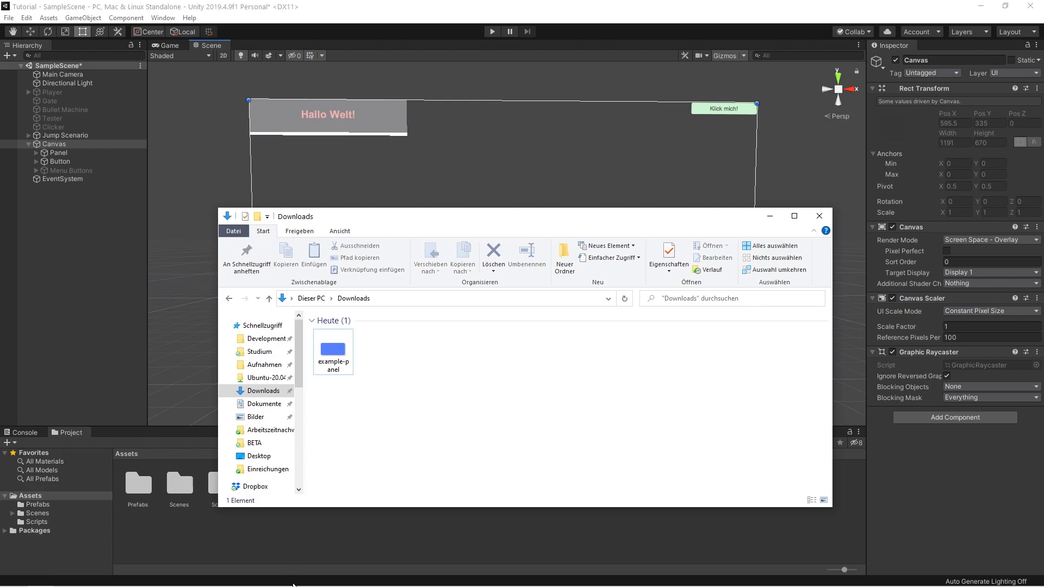
pyautogui.click(293, 531)
# Step: Create a new folder named Sprites in Assets and open it
pyautogui.rightClick(310, 494)
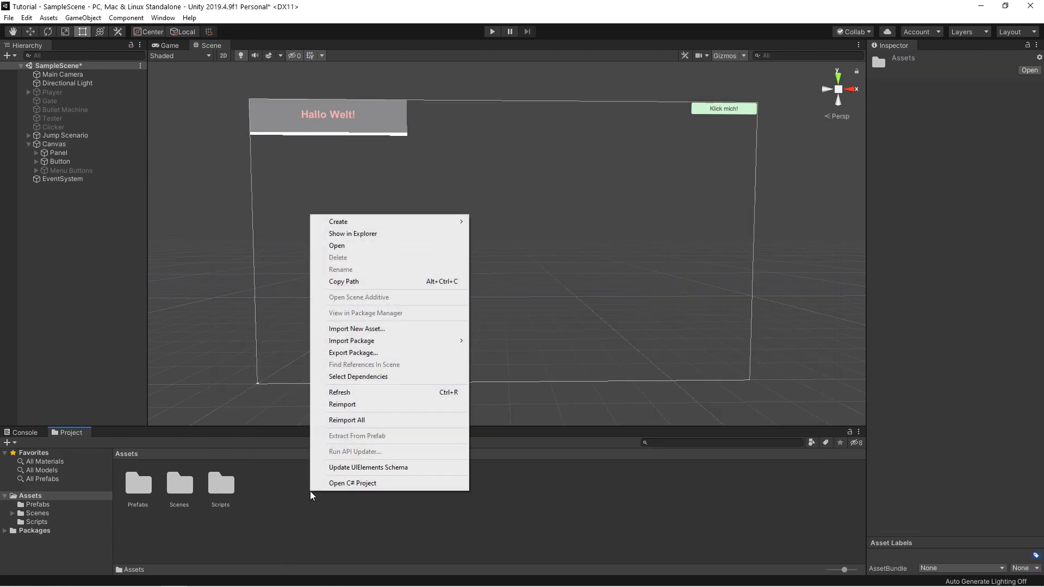
pyautogui.moveTo(375, 226)
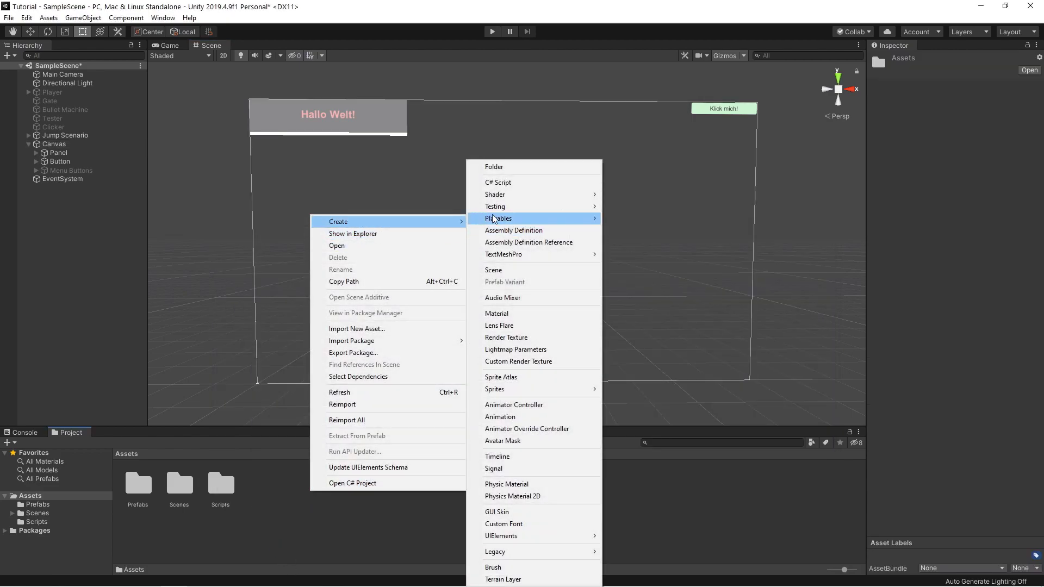
pyautogui.click(515, 167)
pyautogui.write('Sprites')
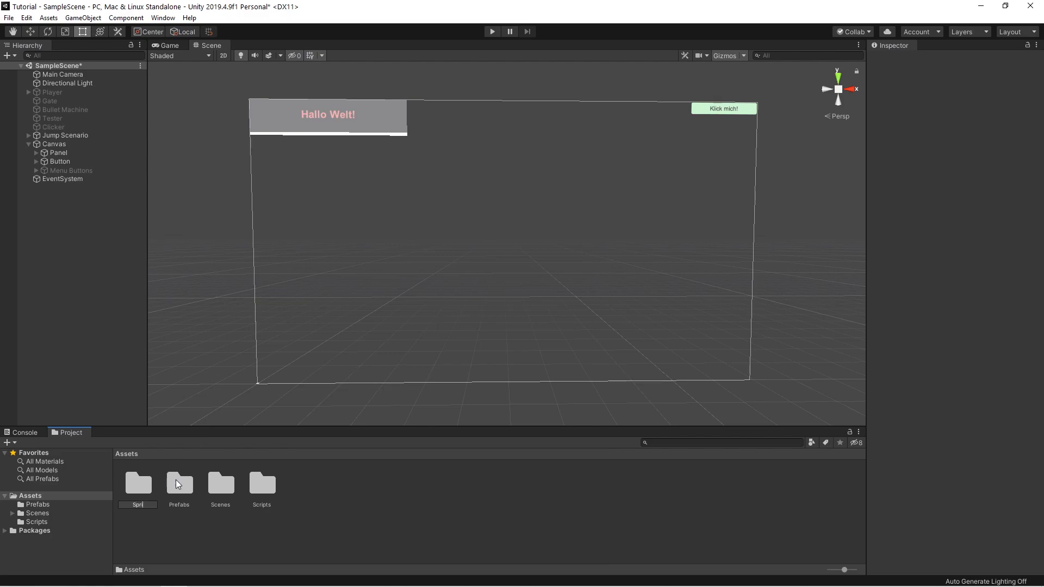
pyautogui.press('Return')
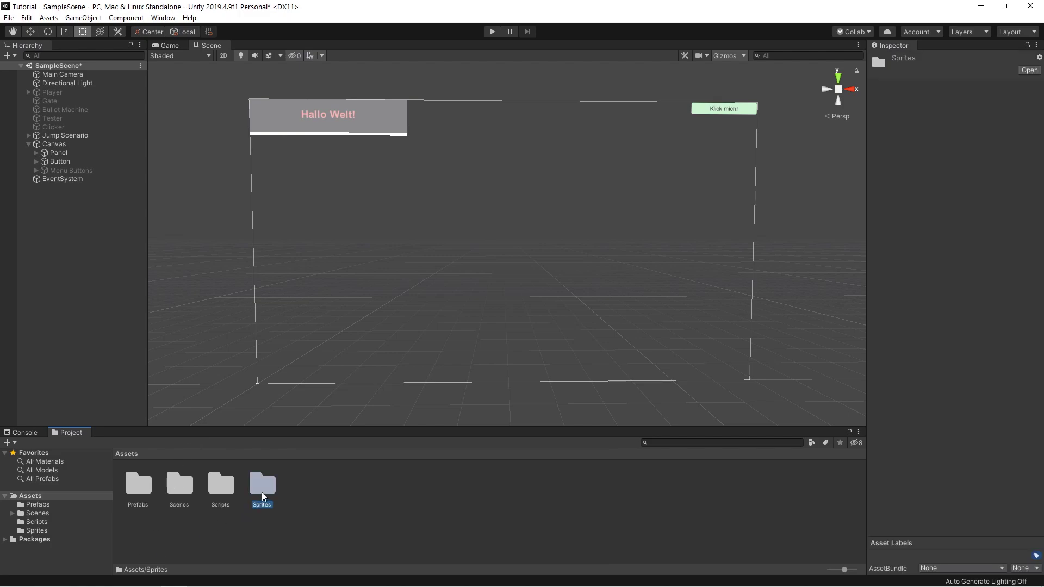
pyautogui.doubleClick(262, 492)
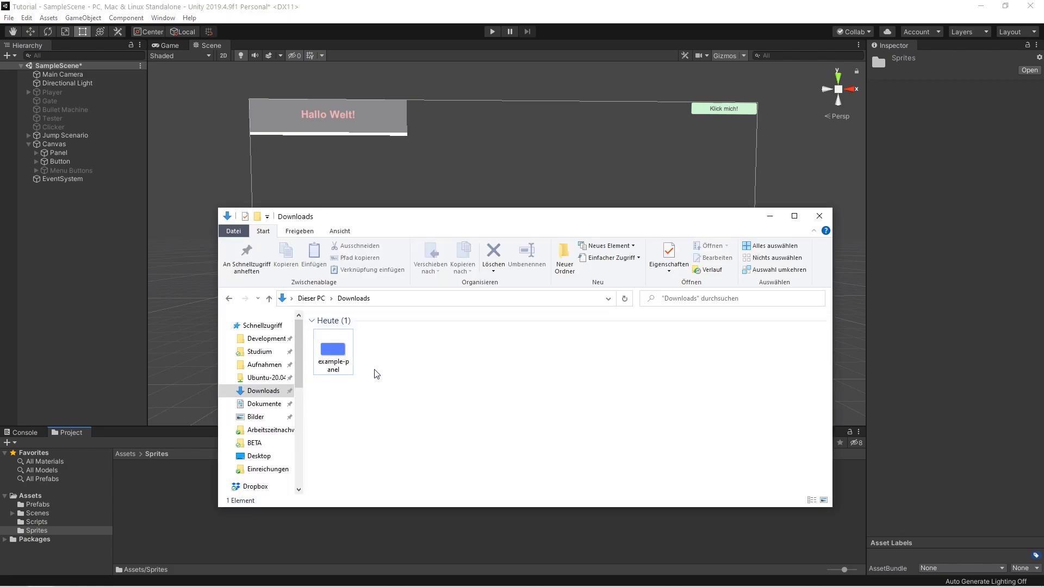
# Step: Import example-panel.png from Downloads into Sprites and select it
pyautogui.moveTo(334, 353)
pyautogui.mouseDown()
pyautogui.moveTo(358, 348)
pyautogui.moveTo(165, 498)
pyautogui.mouseUp()
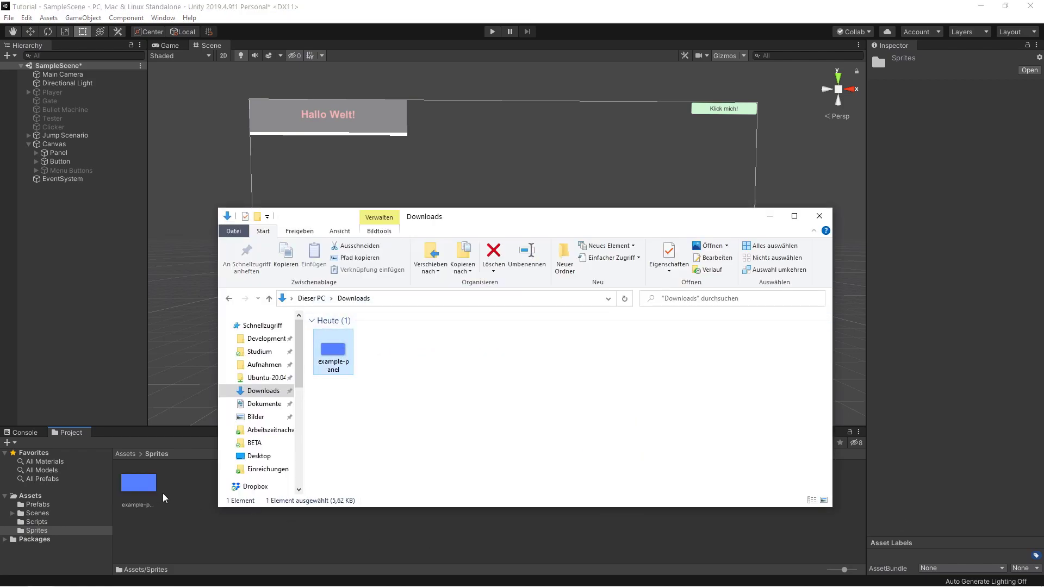
pyautogui.rightClick(230, 481)
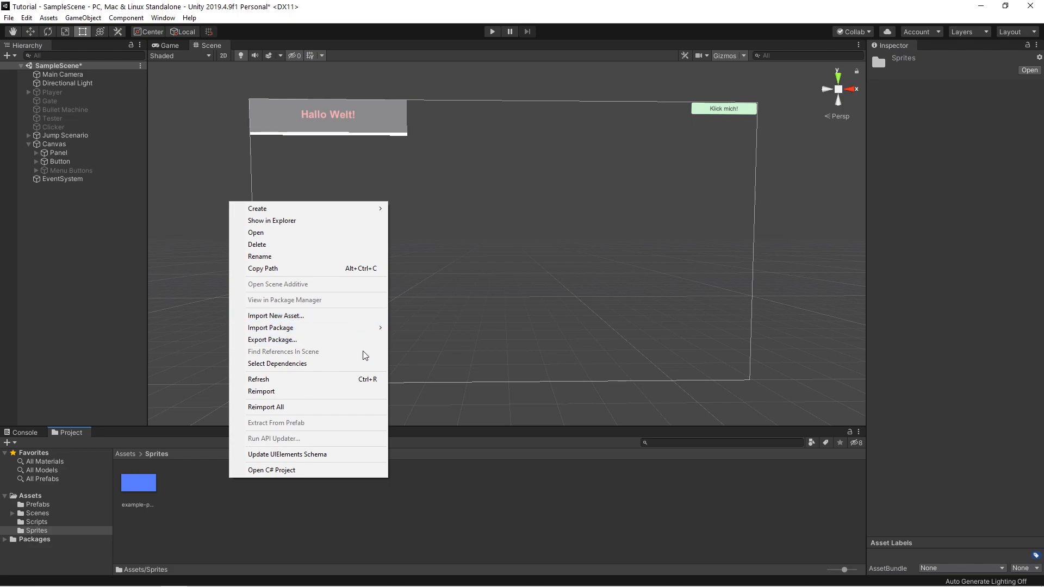
pyautogui.click(470, 541)
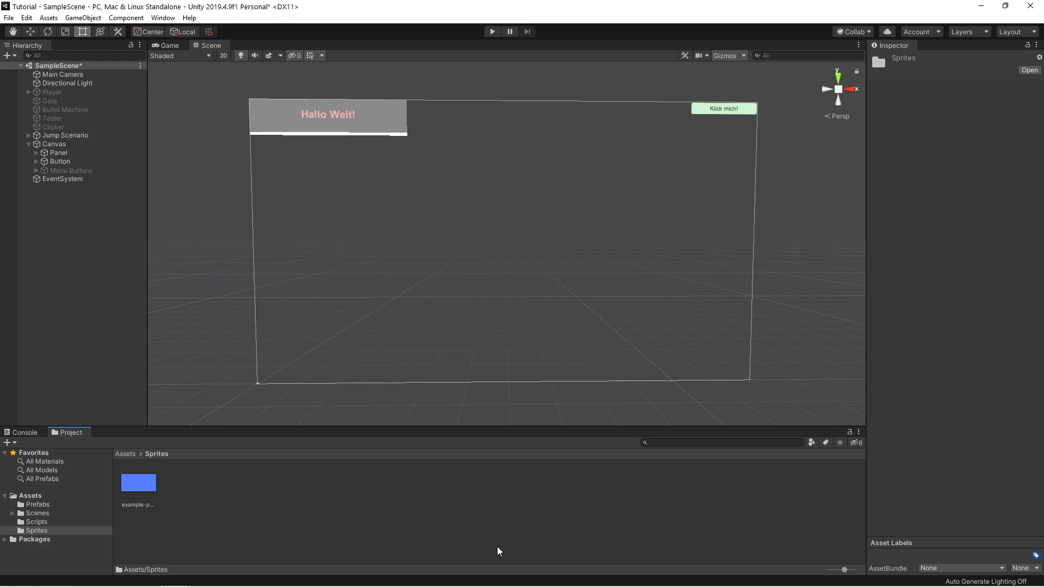
pyautogui.click(152, 483)
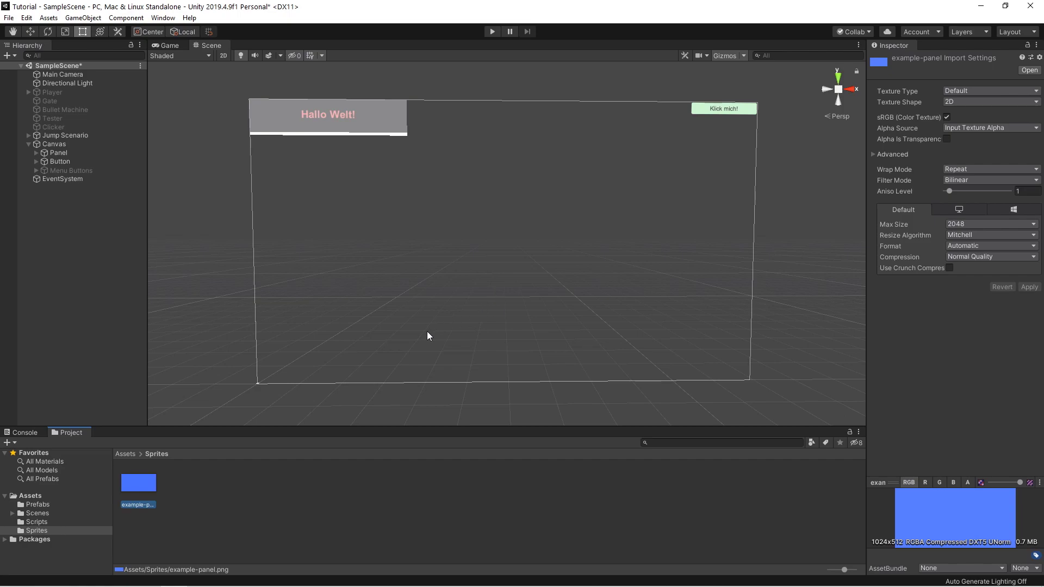
# Step: Set example-panel's Texture Type to Sprite (2D and UI), apply, and attempt the Sprite Editor
pyautogui.click(228, 482)
pyautogui.click(131, 481)
pyautogui.click(1029, 91)
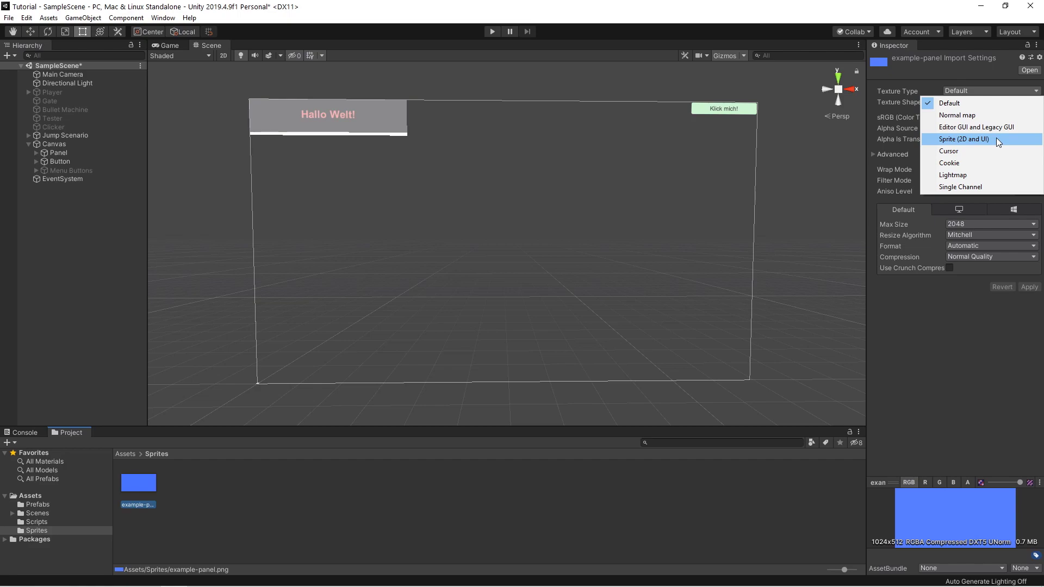
pyautogui.click(996, 138)
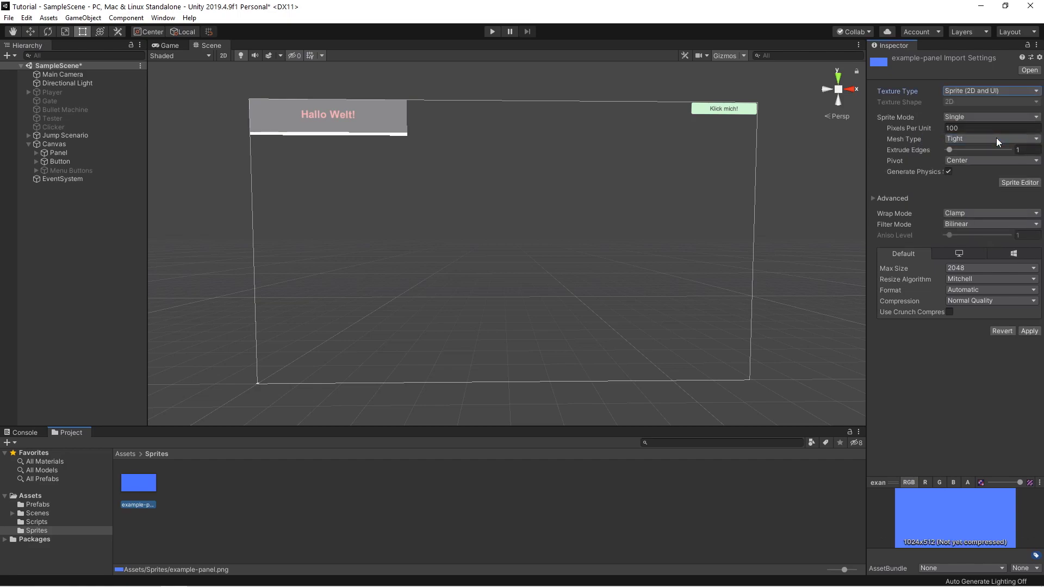
pyautogui.click(1032, 331)
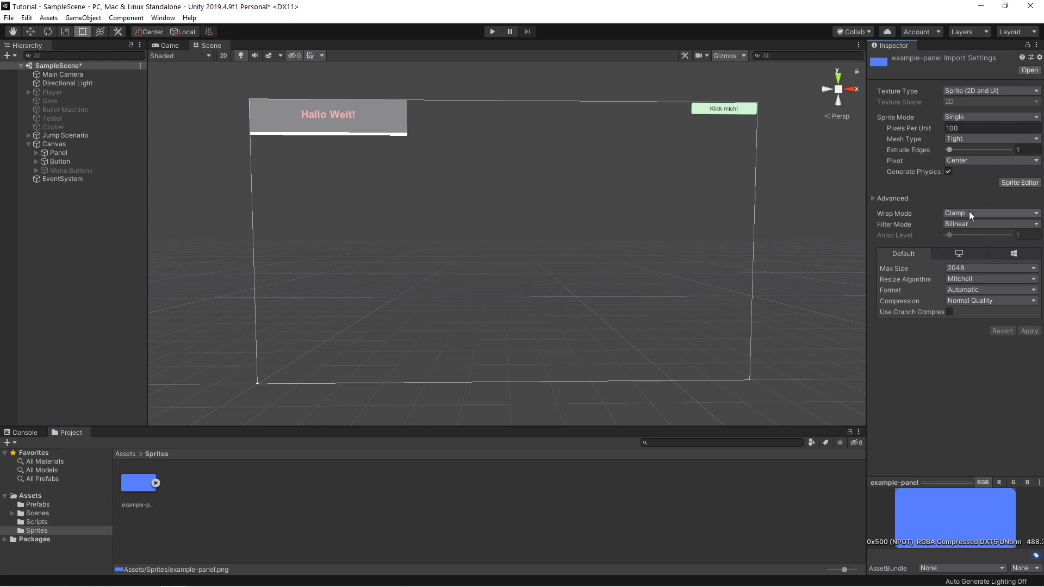
pyautogui.click(1018, 183)
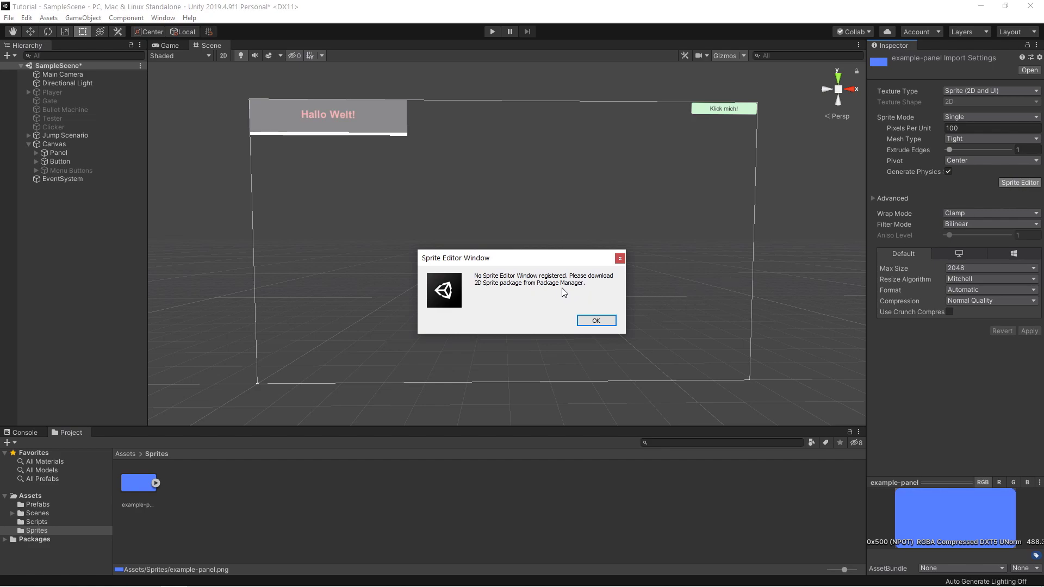
# Step: Dismiss the missing Sprite Editor warning and bring up the Package Manager
pyautogui.click(620, 260)
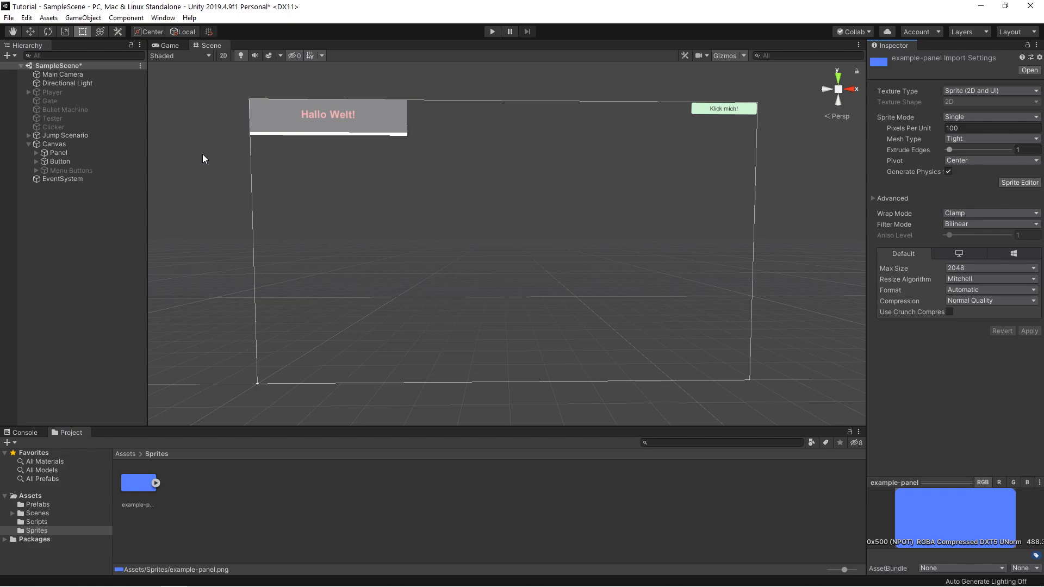
pyautogui.click(169, 21)
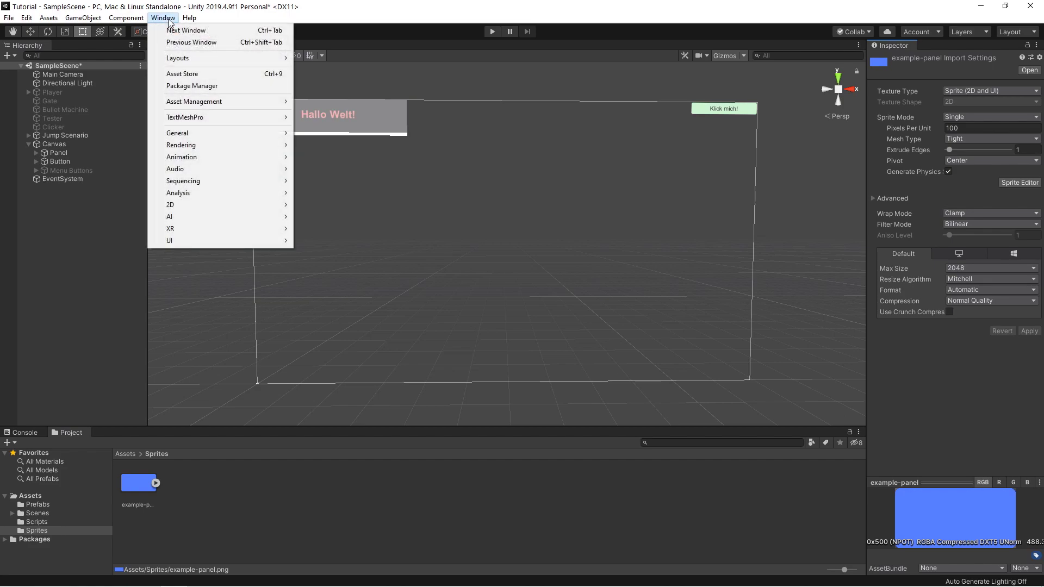
pyautogui.click(192, 86)
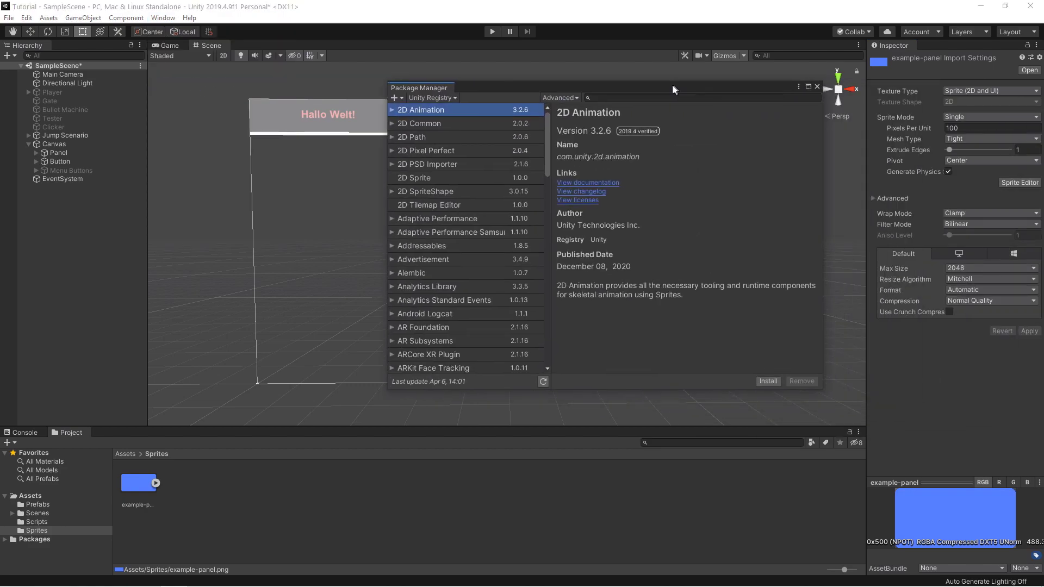
pyautogui.moveTo(670, 85); pyautogui.dragTo(607, 88)
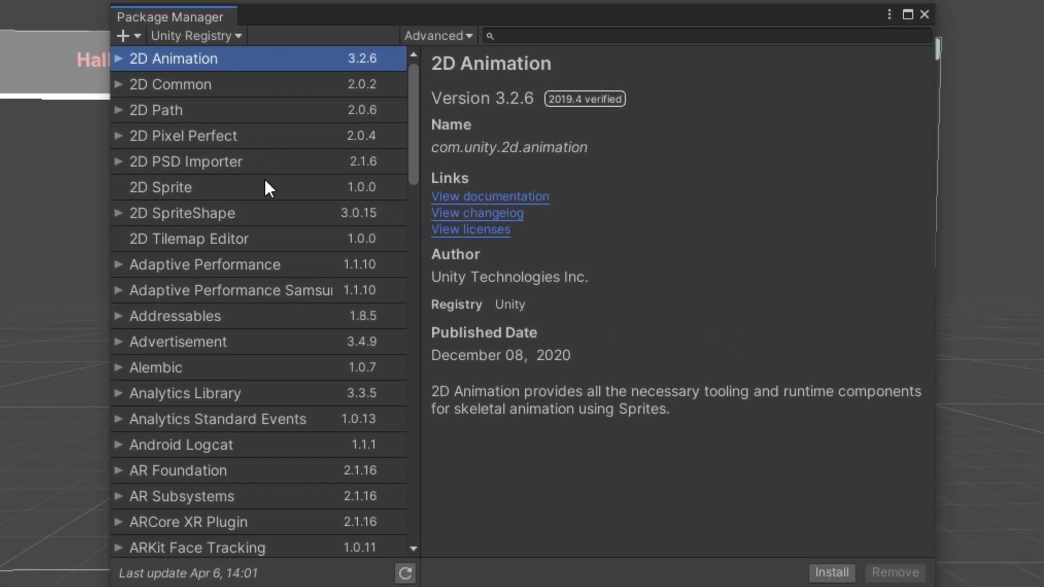
# Step: Search for the 2D Sprite package, install it, and close the Package Manager
pyautogui.click(180, 190)
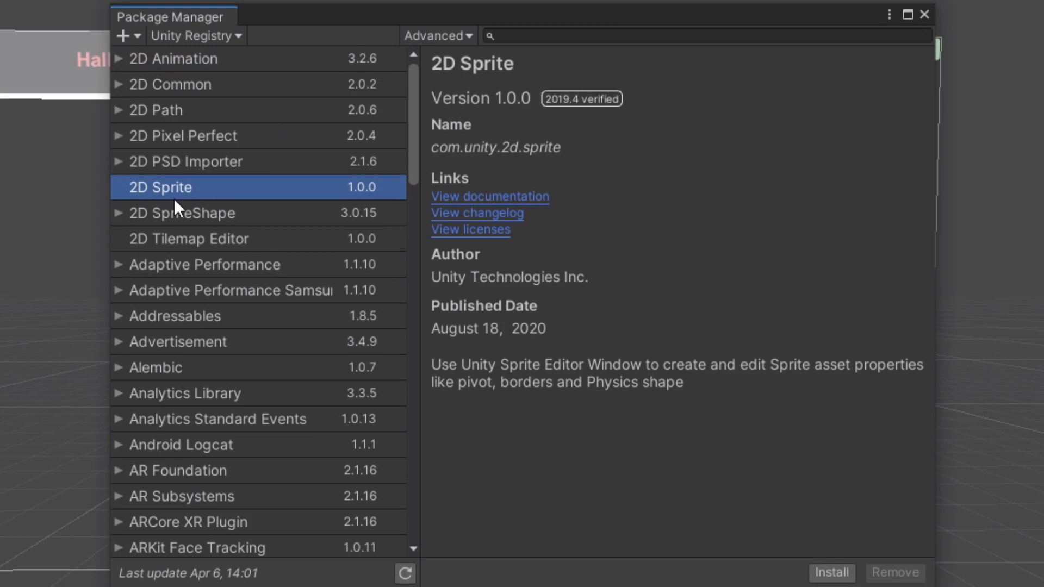
pyautogui.click(526, 33)
pyautogui.write('2D S')
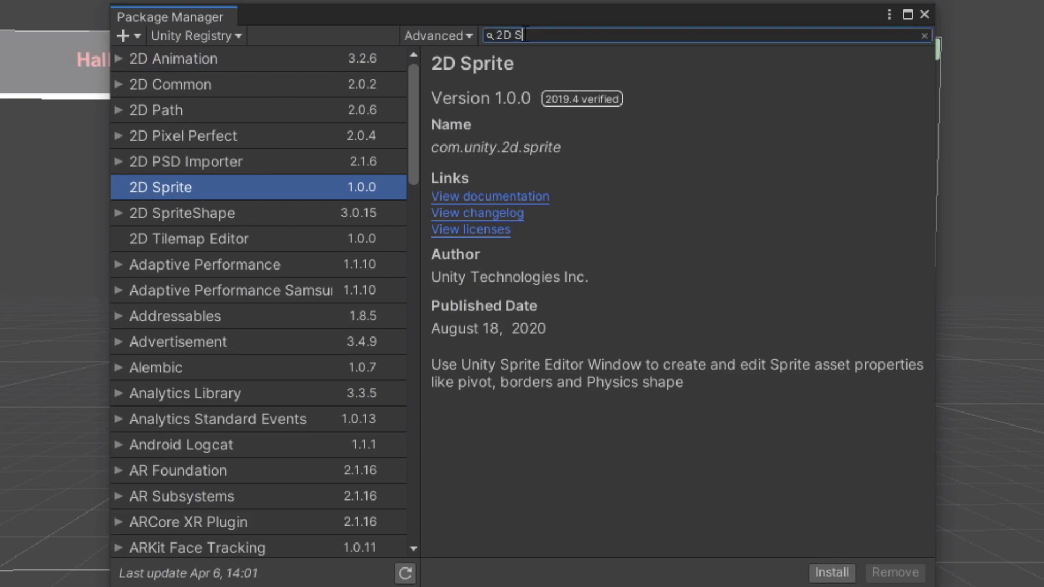
pyautogui.write('prizt')
pyautogui.press('BackSpace')
pyautogui.press('BackSpace')
pyautogui.press('BackSpace')
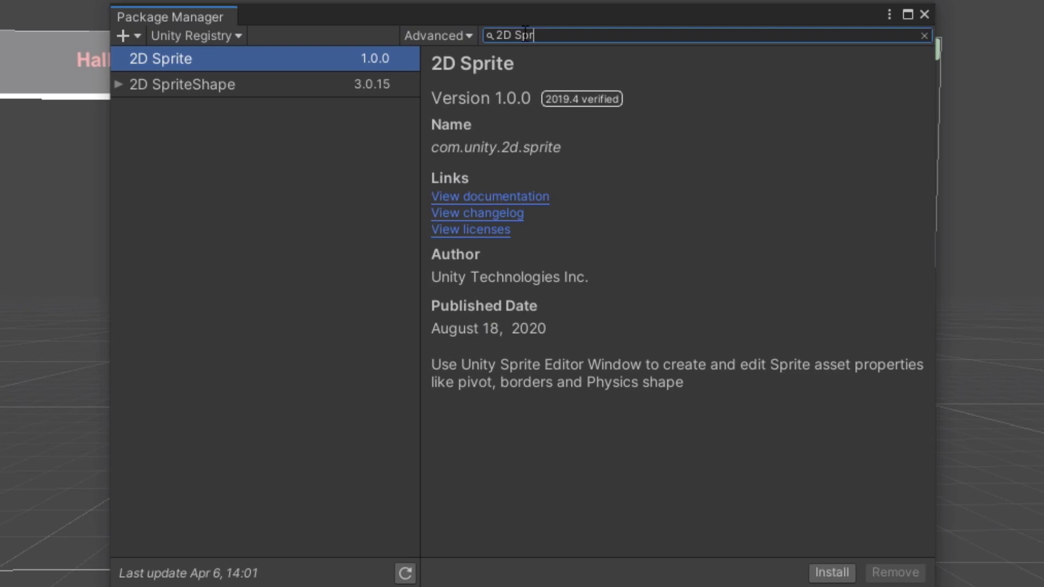
pyautogui.write('ite')
pyautogui.click(334, 47)
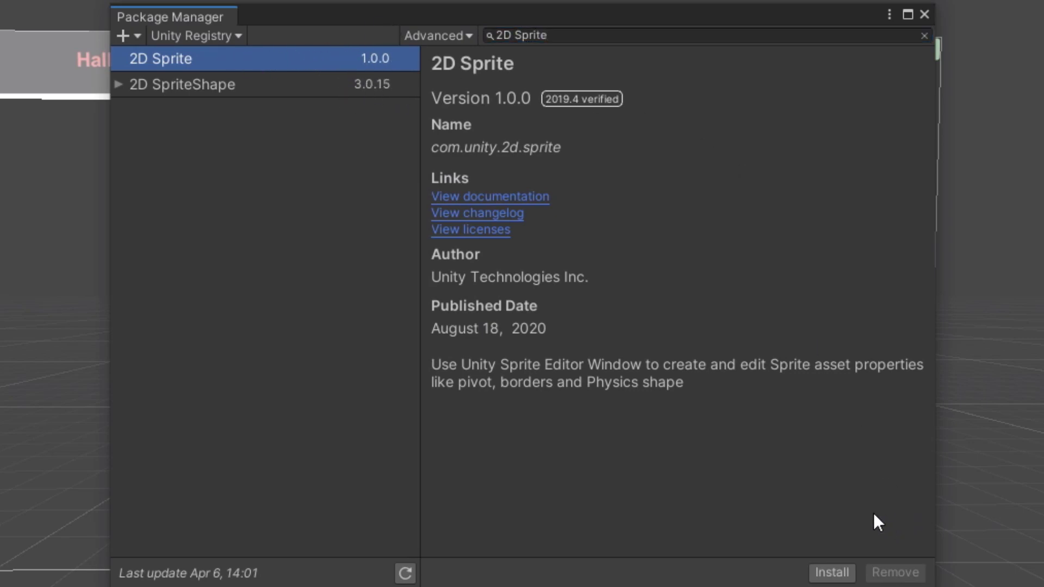
pyautogui.click(824, 577)
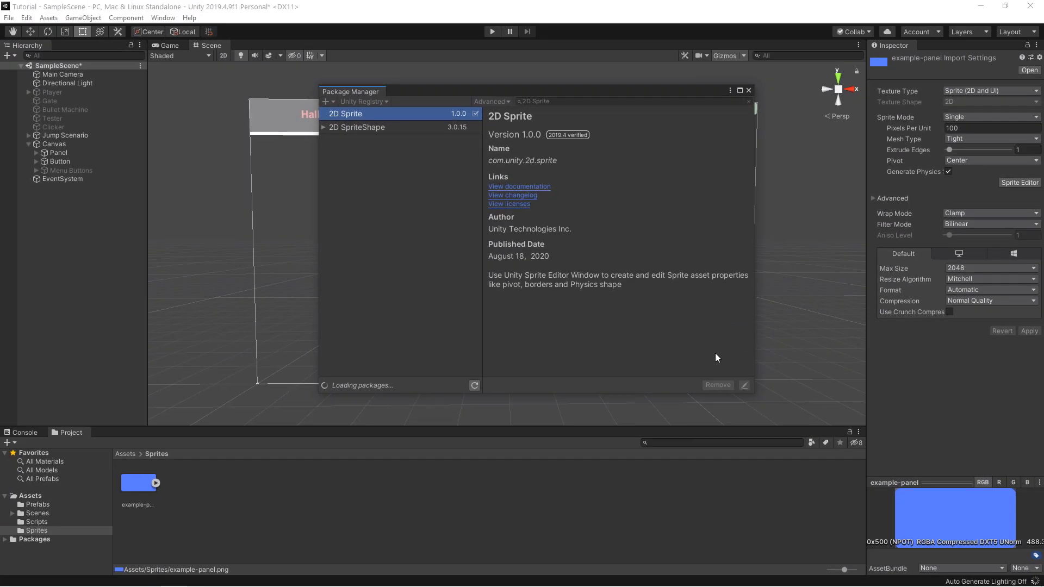
pyautogui.click(748, 90)
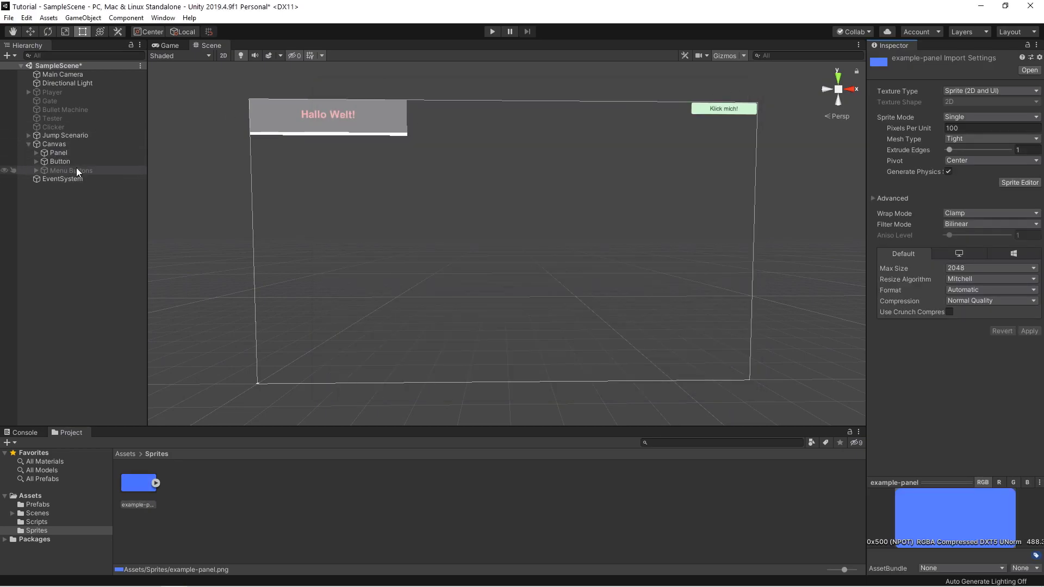
pyautogui.click(138, 487)
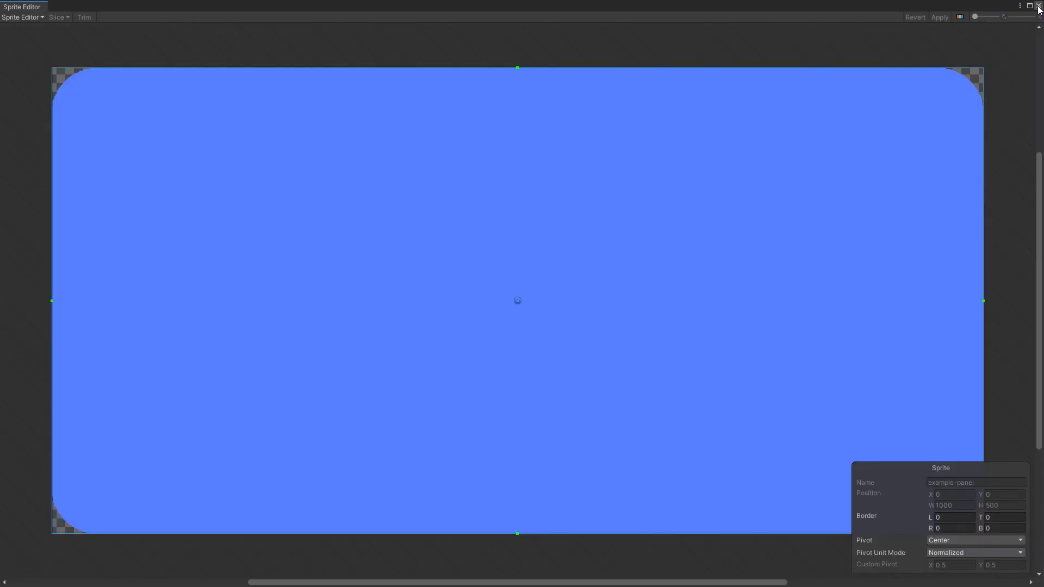
pyautogui.click(1038, 6)
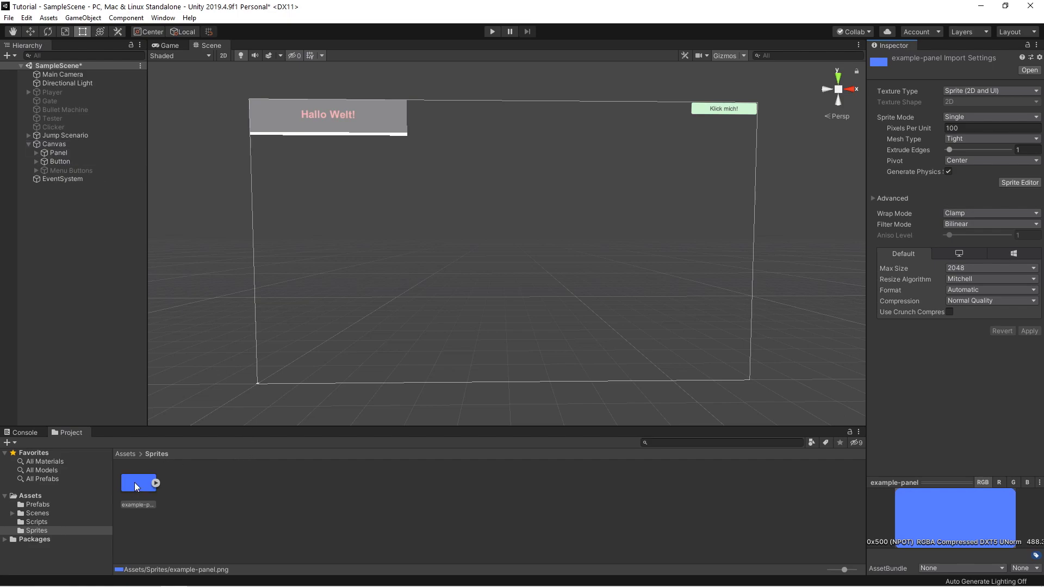
# Step: Place the example-panel sprite under Canvas in the Hierarchy and frame it in the Scene view
pyautogui.moveTo(135, 482); pyautogui.dragTo(60, 144)
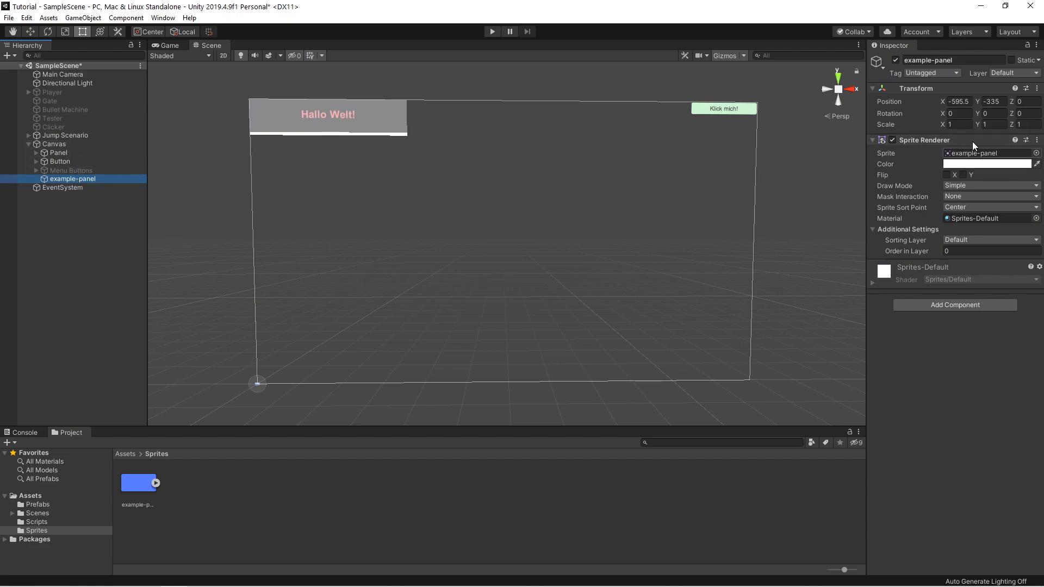
pyautogui.doubleClick(103, 179)
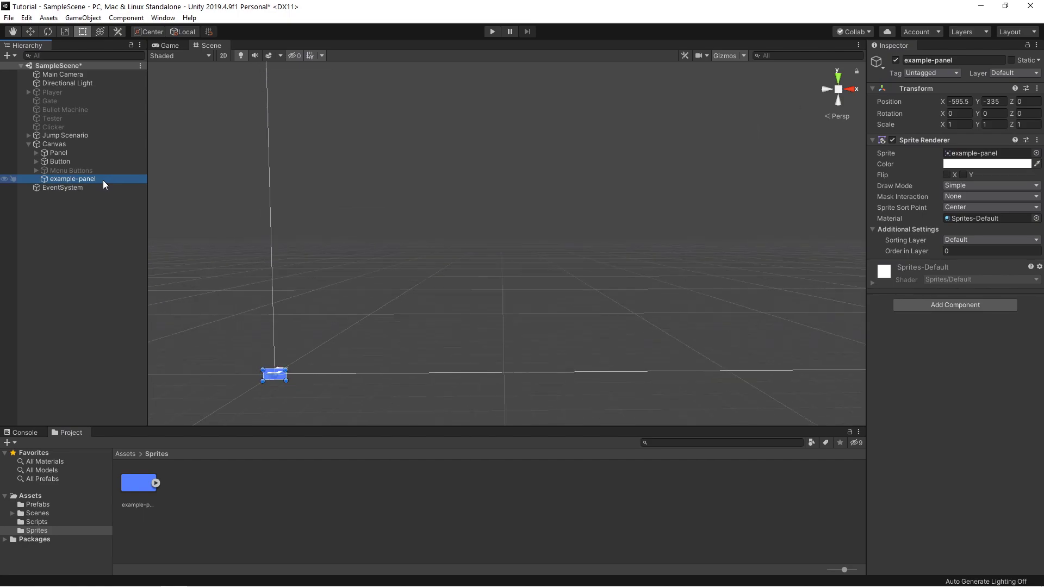
pyautogui.scroll(3, 650, 234)
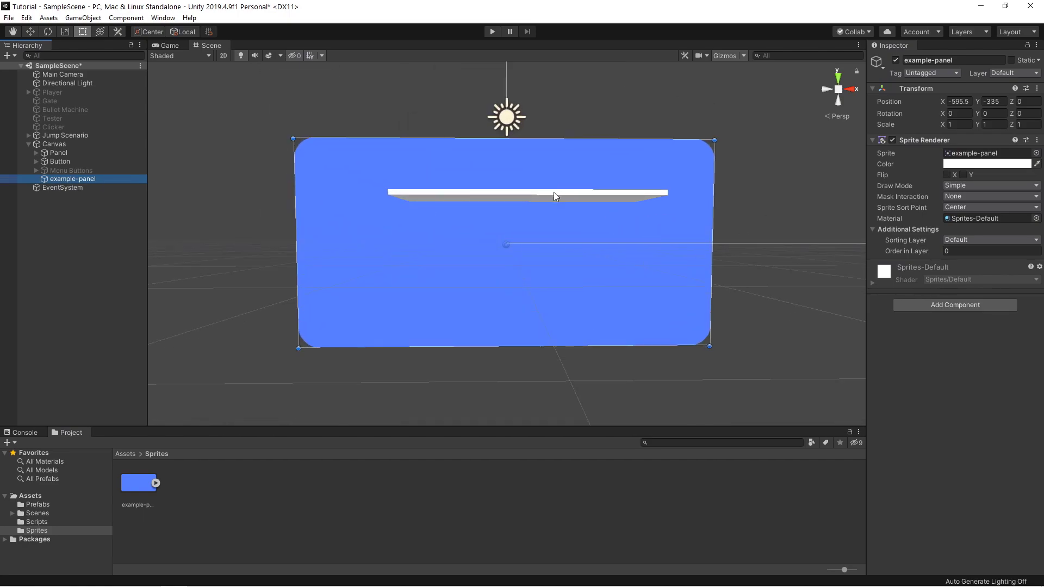
pyautogui.doubleClick(74, 145)
pyautogui.click(84, 182)
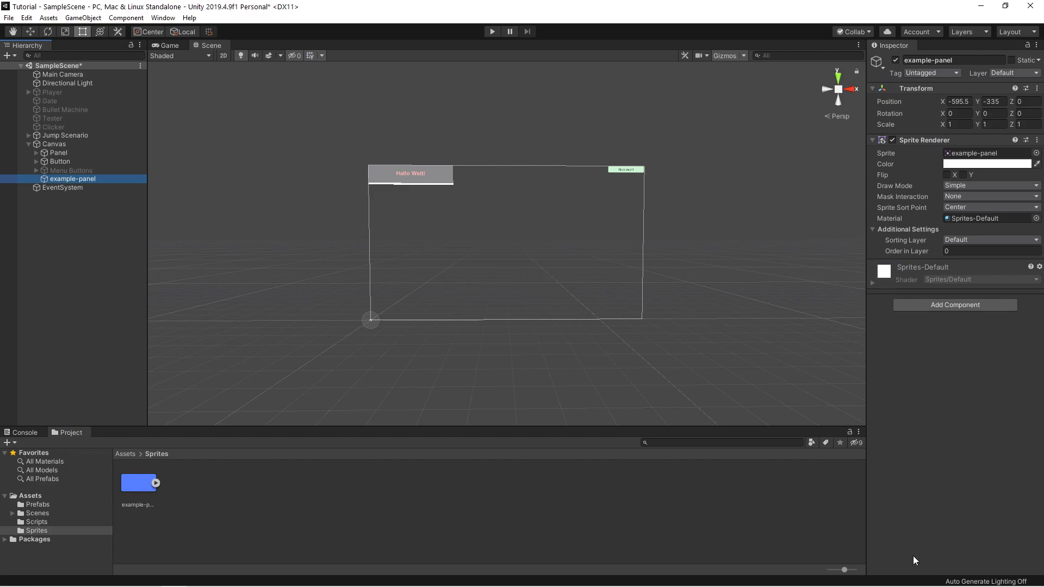
pyautogui.click(97, 181)
# Step: Delete the example-panel object and add a blank UI Image under Canvas
pyautogui.press('Return')
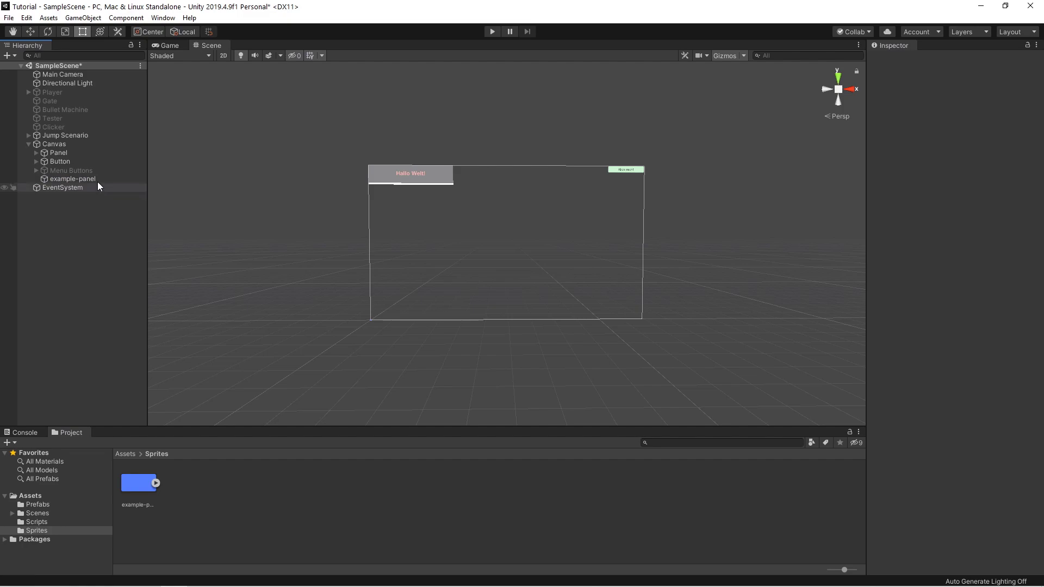
pyautogui.press('Delete')
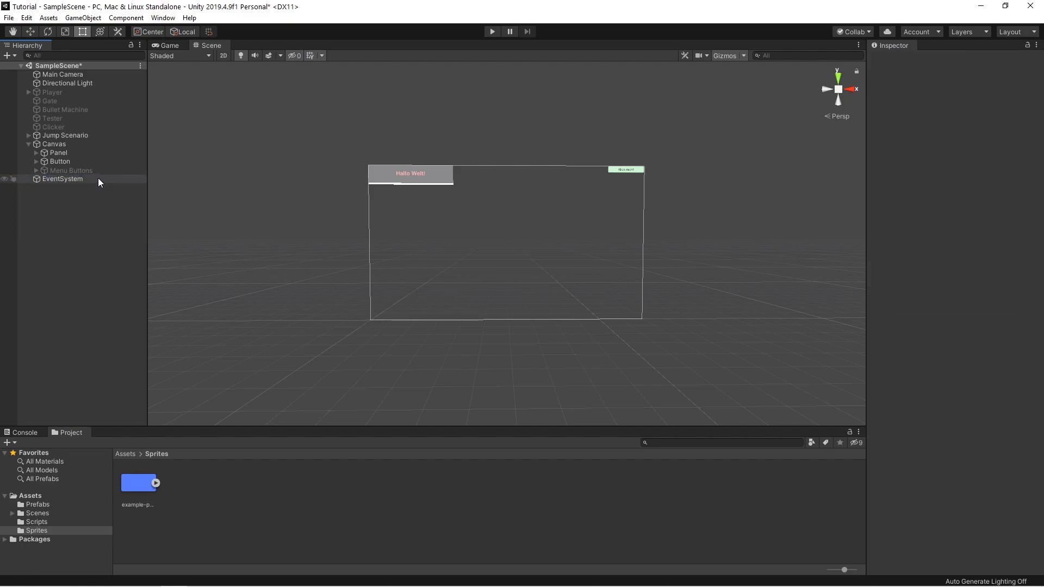
pyautogui.rightClick(58, 143)
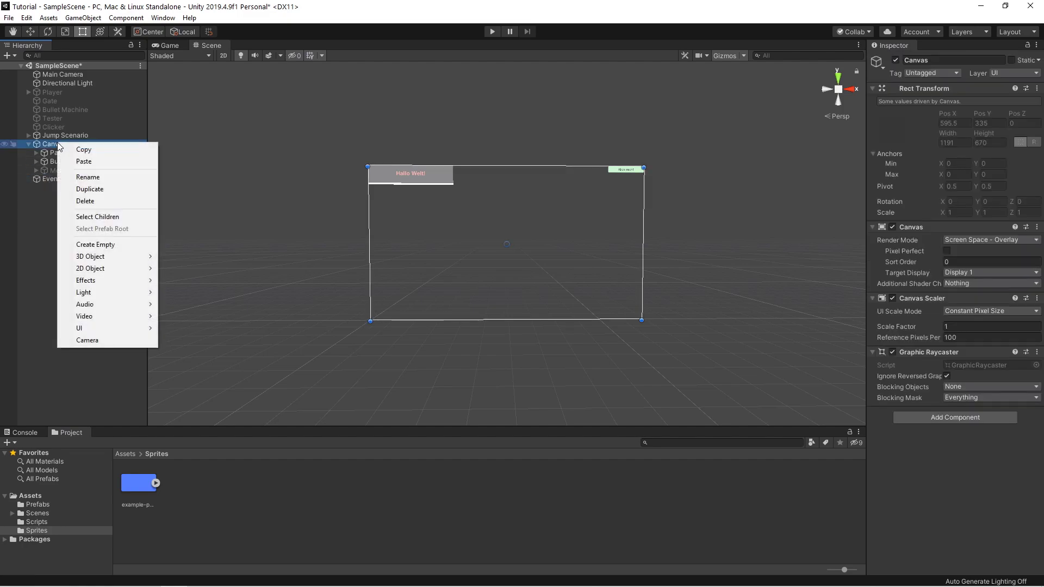
pyautogui.moveTo(108, 328)
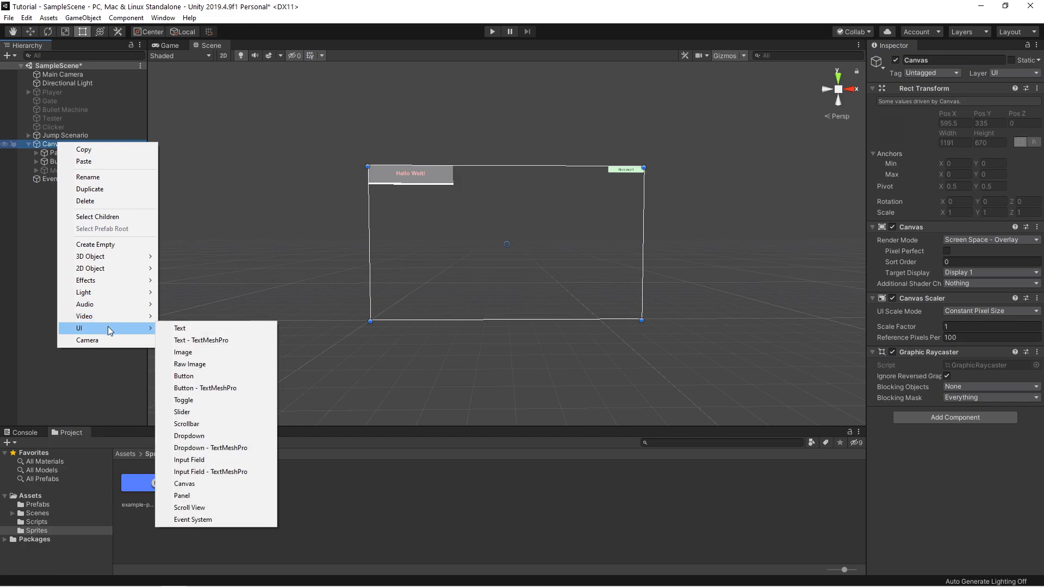
pyautogui.click(208, 357)
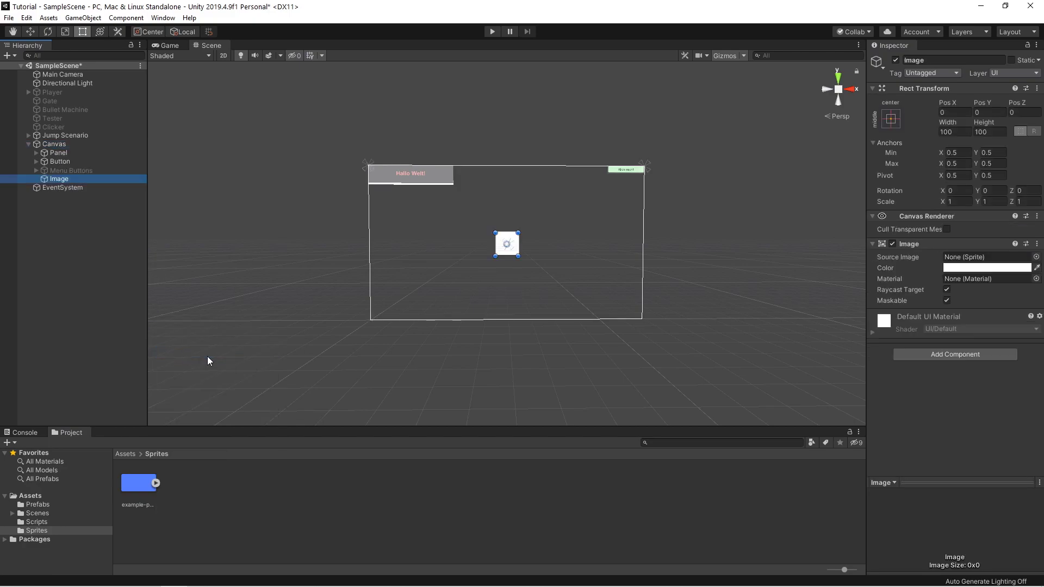
pyautogui.scroll(2, 556, 242)
pyautogui.scroll(1, 557, 240)
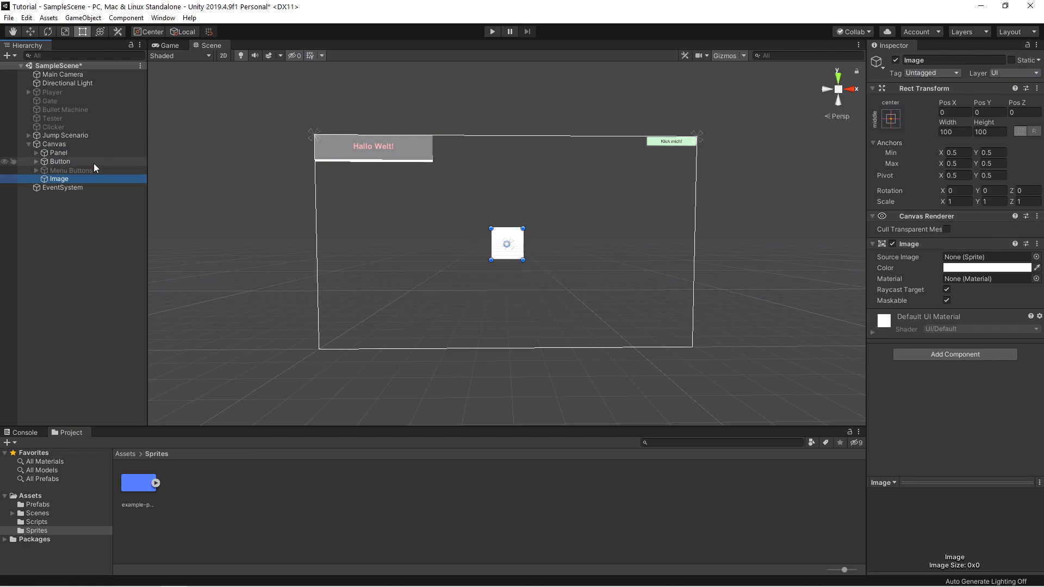
# Step: Assign the example-panel sprite as the Image's Source Image
pyautogui.click(1036, 257)
pyautogui.click(666, 209)
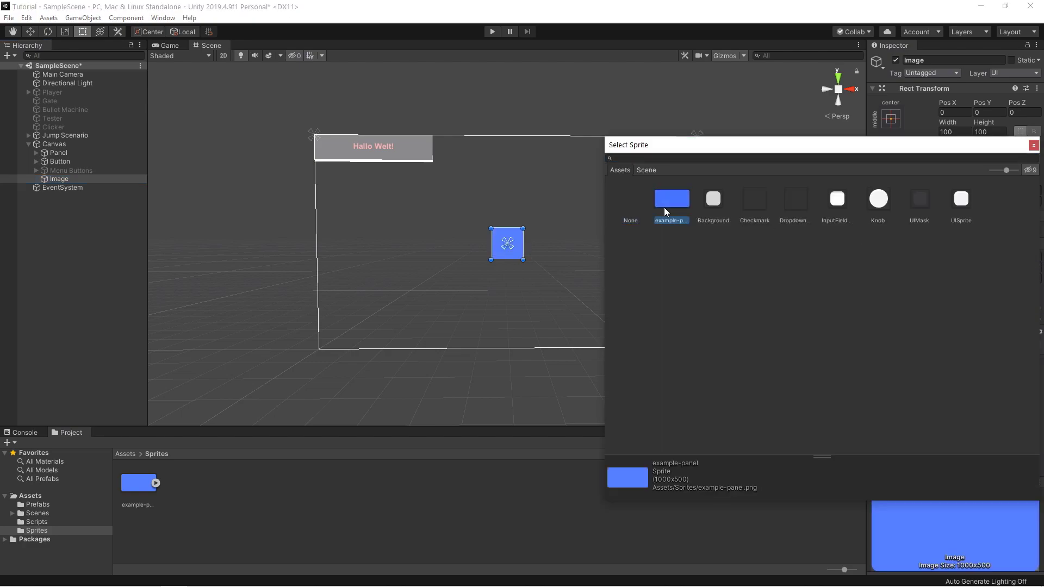
pyautogui.click(1033, 145)
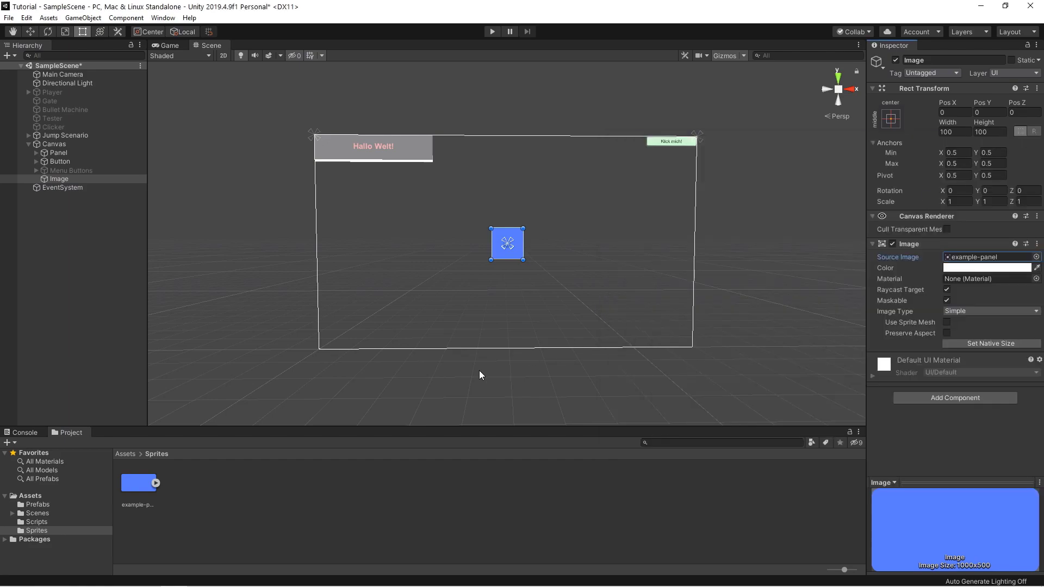
pyautogui.click(140, 490)
pyautogui.moveTo(139, 490); pyautogui.dragTo(986, 260)
# Step: Enlarge the blue panel to about 670×360 and centre it with the middle-center anchor preset
pyautogui.scroll(2, 489, 249)
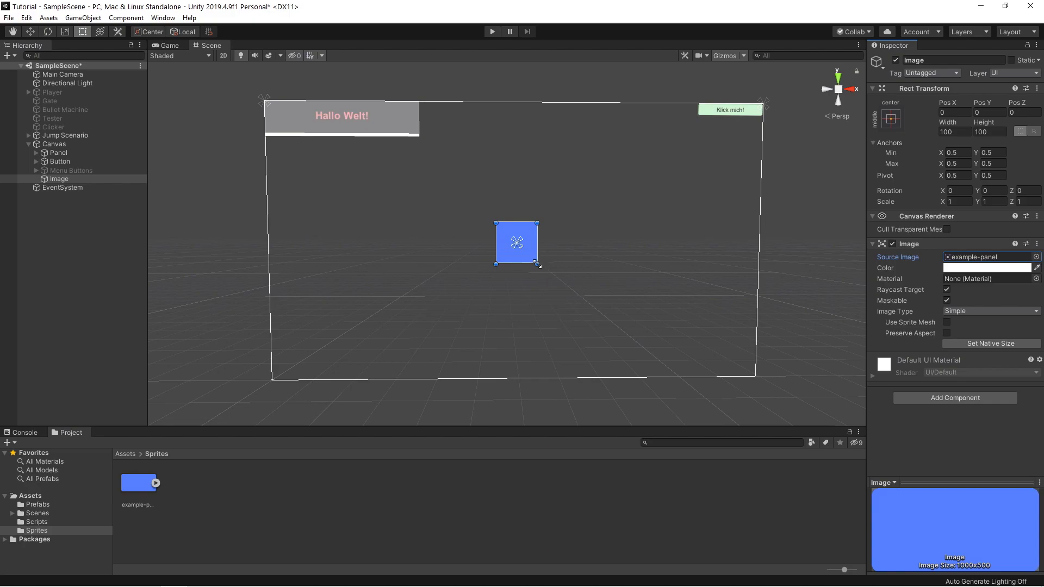
pyautogui.moveTo(537, 265)
pyautogui.mouseDown()
pyautogui.moveTo(755, 352)
pyautogui.moveTo(765, 367)
pyautogui.mouseUp()
pyautogui.click(890, 119)
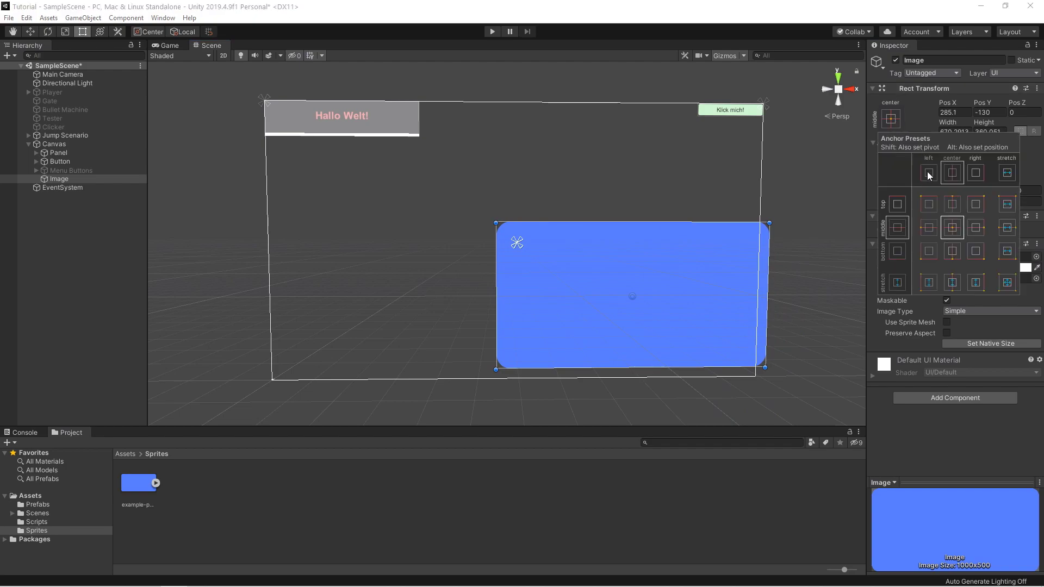
pyautogui.press('alt')
pyautogui.keyDown('alt'); pyautogui.click(953, 234); pyautogui.keyUp('alt')
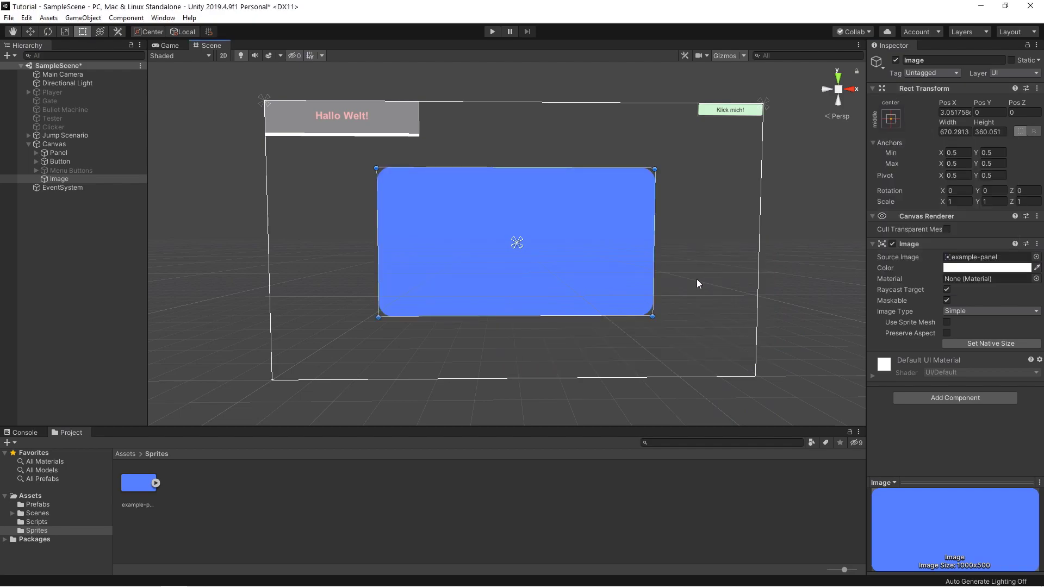
pyautogui.click(720, 193)
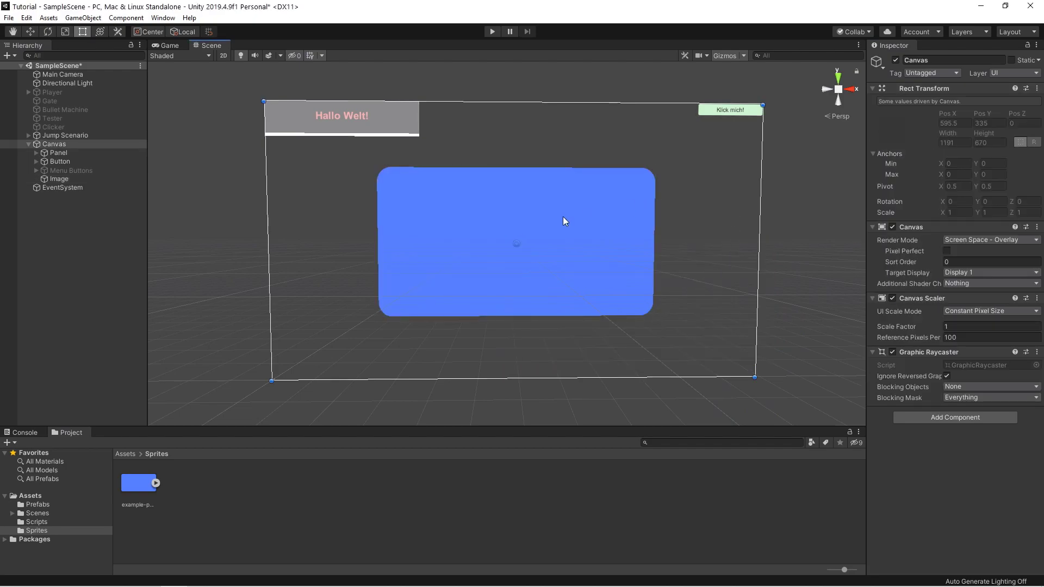
pyautogui.click(523, 223)
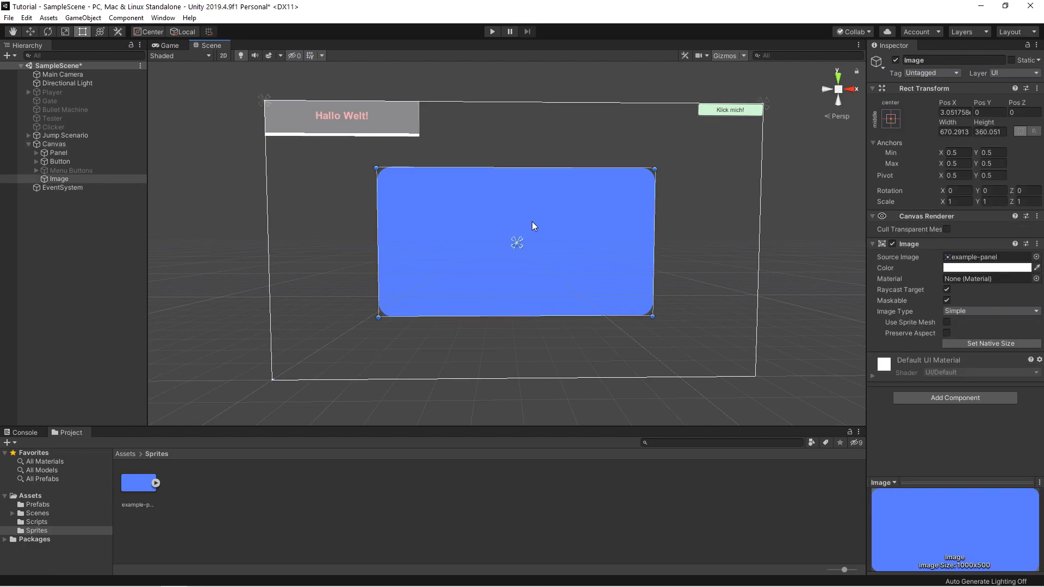
pyautogui.scroll(3, 554, 250)
pyautogui.scroll(-2, 550, 259)
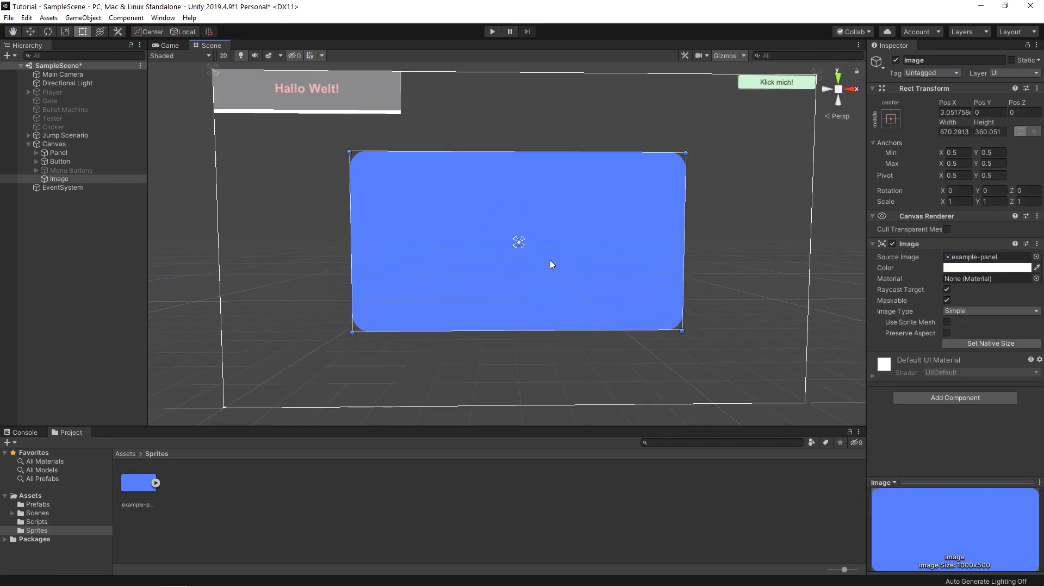
pyautogui.scroll(-1, 545, 268)
pyautogui.scroll(1, 546, 269)
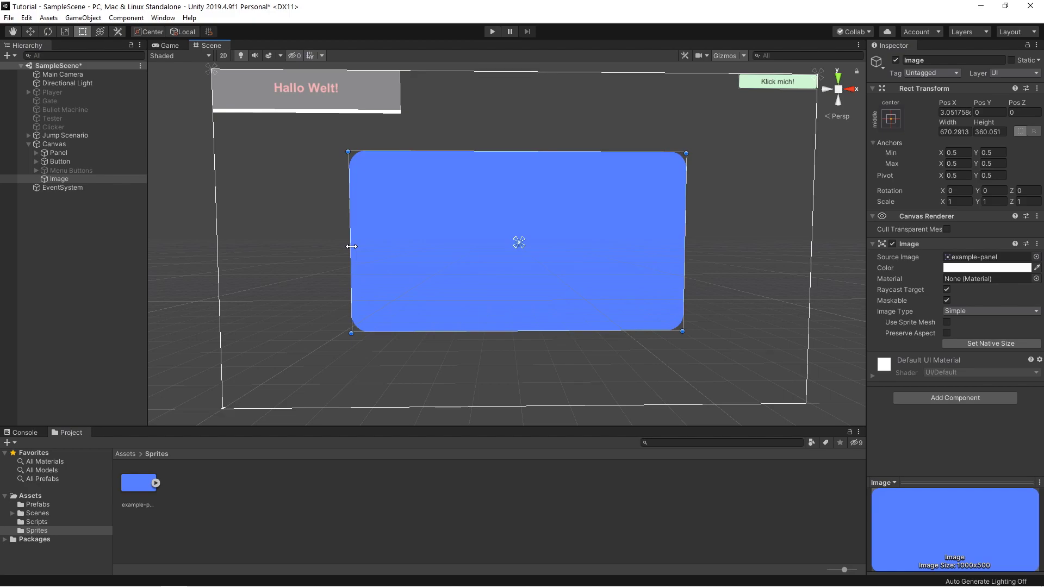
# Step: Stretch the blue Image into a wide flat bar and move it up the canvas
pyautogui.moveTo(351, 246); pyautogui.dragTo(3, 250)
pyautogui.moveTo(608, 153); pyautogui.dragTo(616, 285)
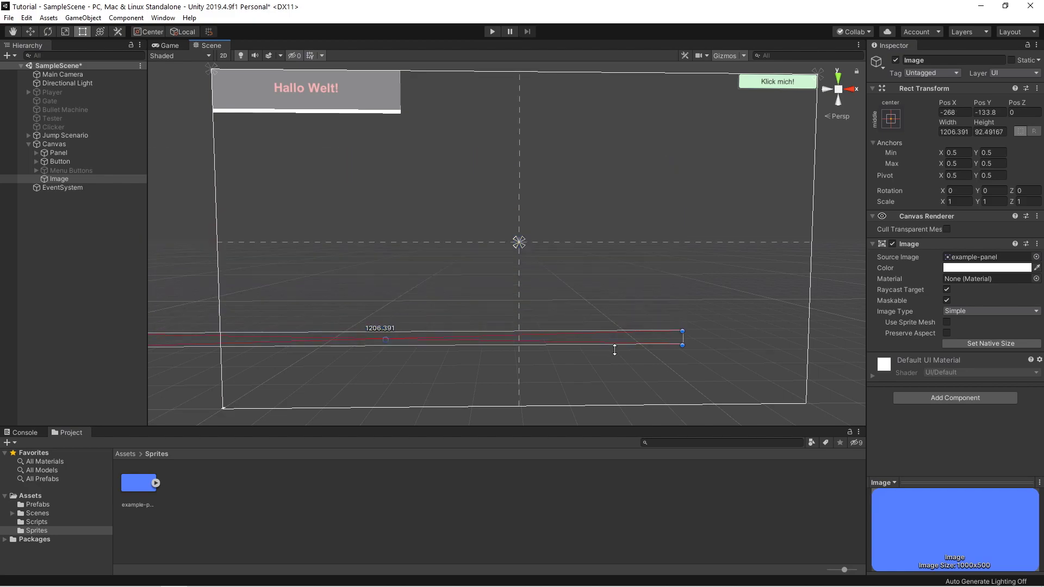
pyautogui.moveTo(684, 303); pyautogui.dragTo(848, 302)
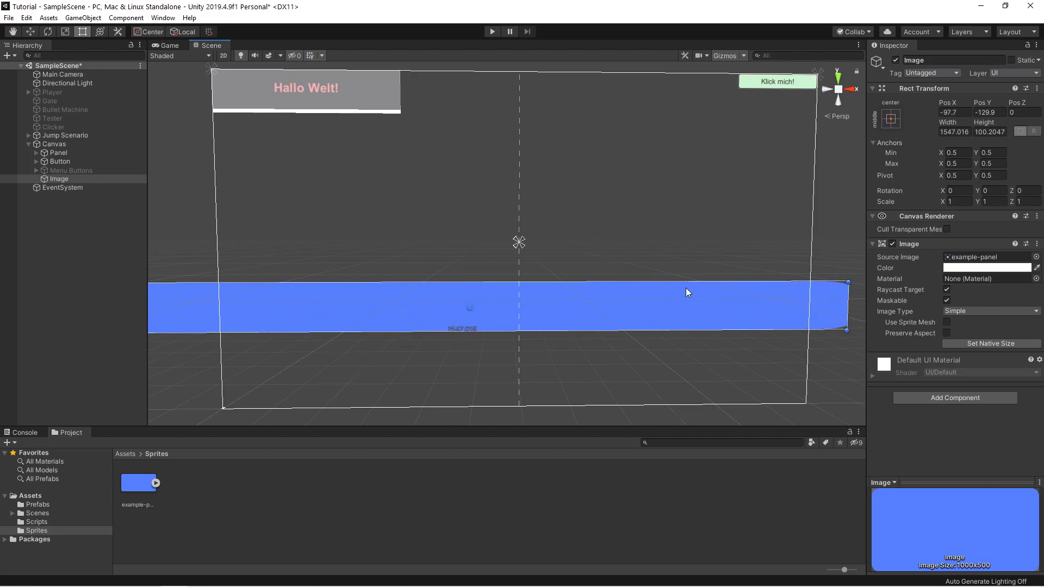
pyautogui.moveTo(686, 291)
pyautogui.mouseDown()
pyautogui.moveTo(612, 249)
pyautogui.moveTo(586, 284)
pyautogui.mouseUp()
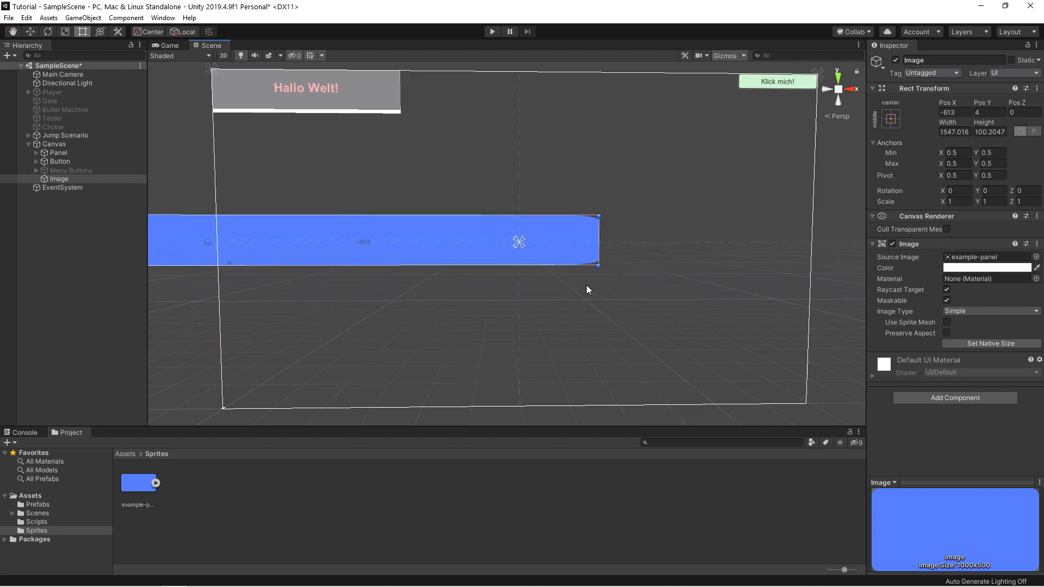
pyautogui.scroll(3, 569, 283)
pyautogui.scroll(2, 616, 220)
# Step: Resize the Image to about 868×337 and position it near the centre at 14, −39
pyautogui.click(742, 109)
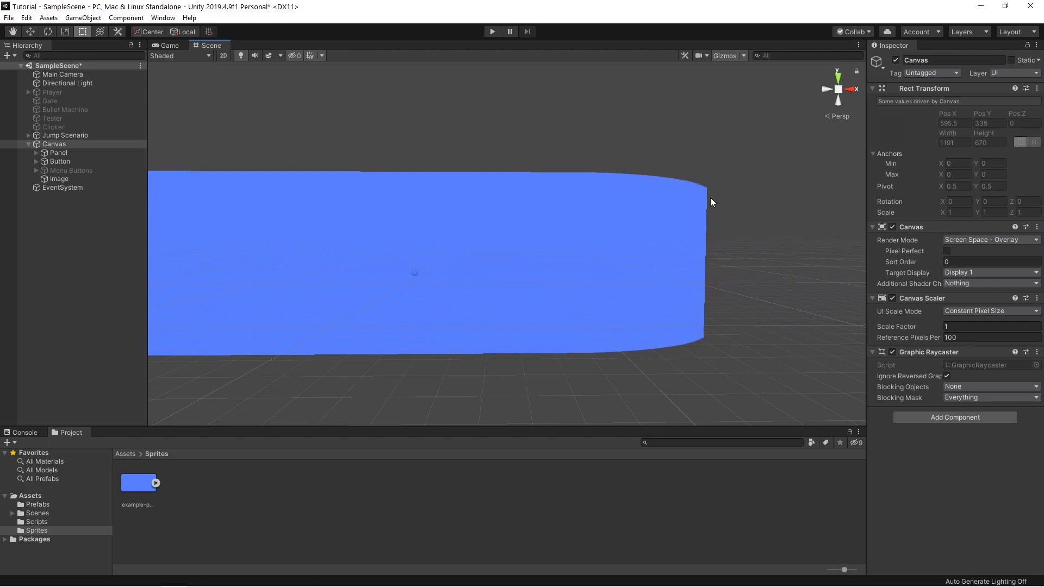
pyautogui.keyDown('alt'); pyautogui.moveTo(704, 249); pyautogui.dragTo(652, 292, button='right'); pyautogui.keyUp('alt')
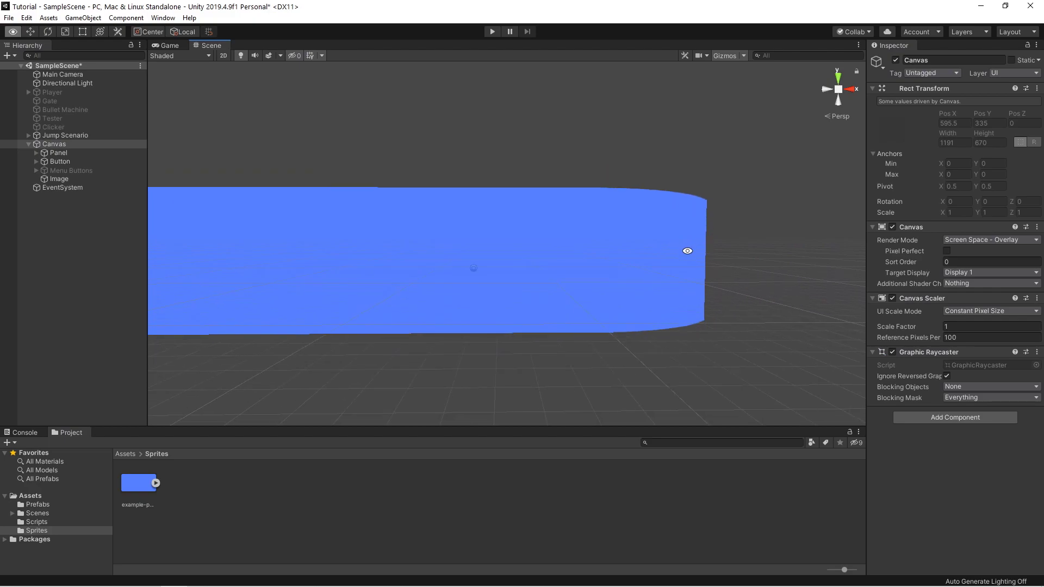
pyautogui.click(652, 293)
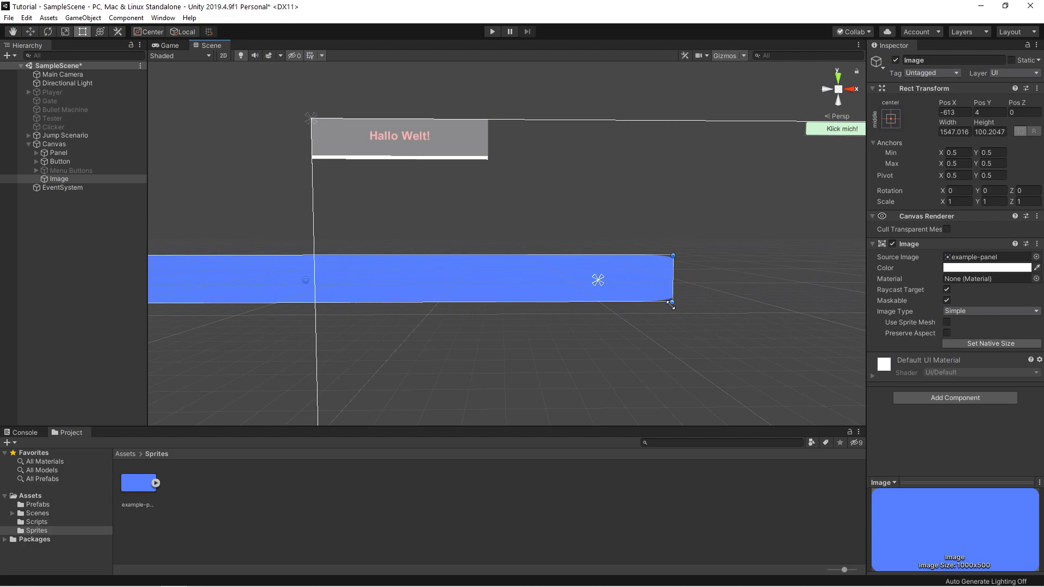
pyautogui.moveTo(671, 303)
pyautogui.mouseDown()
pyautogui.moveTo(552, 452)
pyautogui.moveTo(331, 464)
pyautogui.mouseUp()
pyautogui.moveTo(222, 294); pyautogui.dragTo(687, 236)
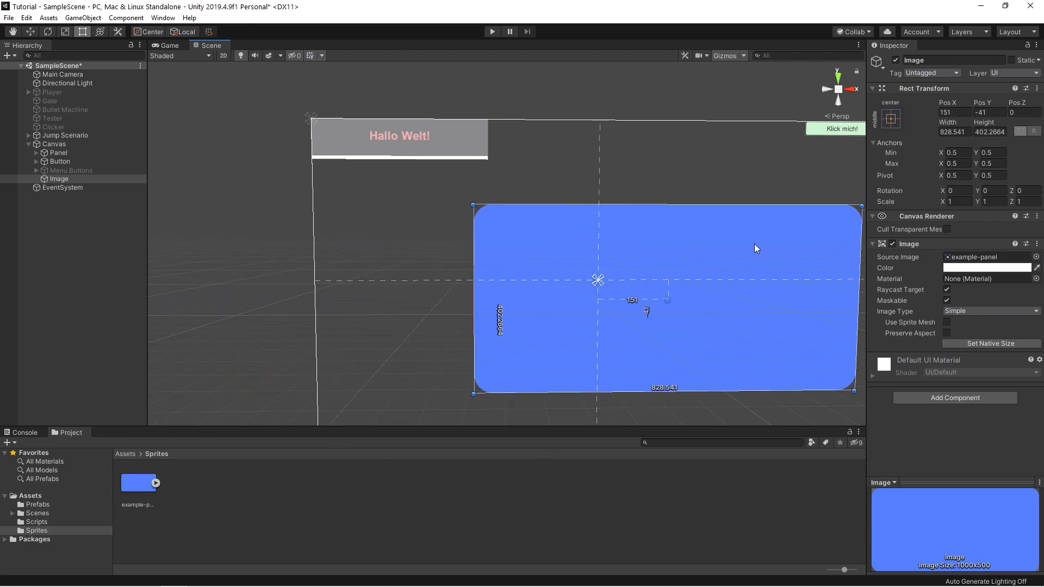
pyautogui.moveTo(404, 239)
pyautogui.mouseDown()
pyautogui.moveTo(507, 226)
pyautogui.moveTo(405, 316)
pyautogui.moveTo(386, 315)
pyautogui.mouseUp()
pyautogui.moveTo(623, 197); pyautogui.dragTo(626, 231)
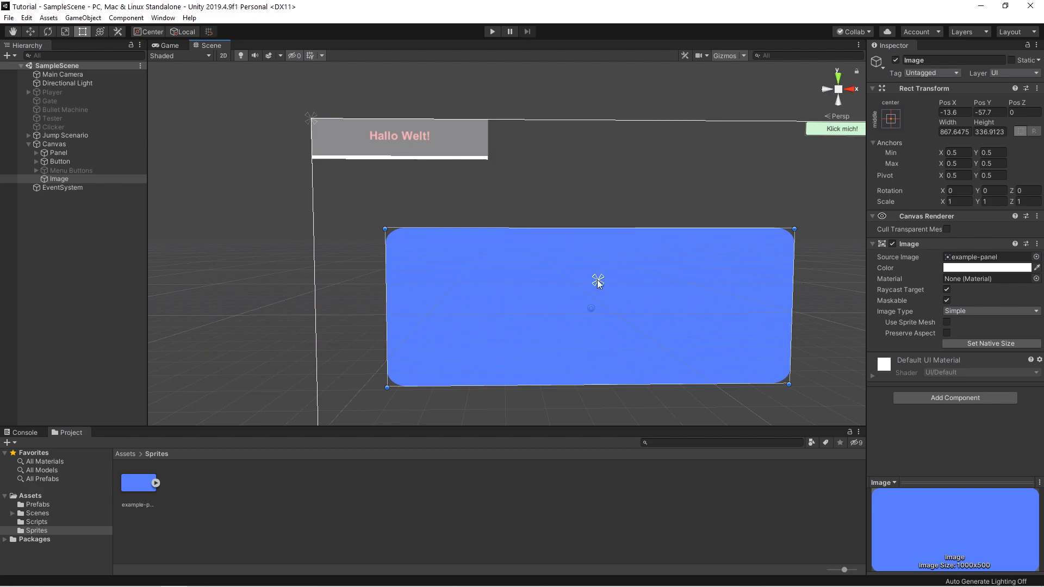
pyautogui.moveTo(597, 288); pyautogui.dragTo(606, 281)
pyautogui.scroll(-2, 679, 304)
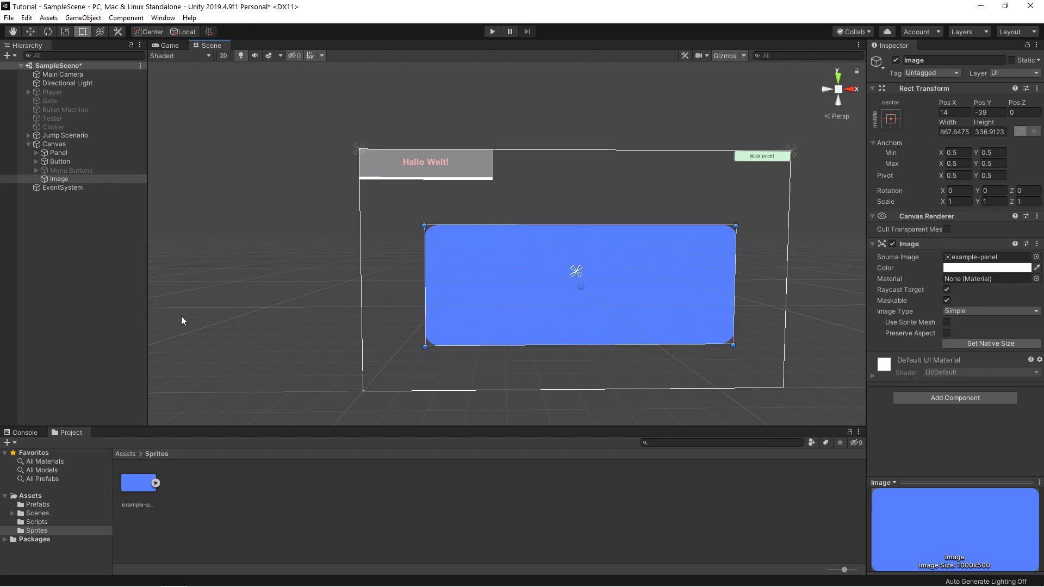
# Step: Select the example-panel sprite in Sprites to show its import settings in the Inspector
pyautogui.click(149, 492)
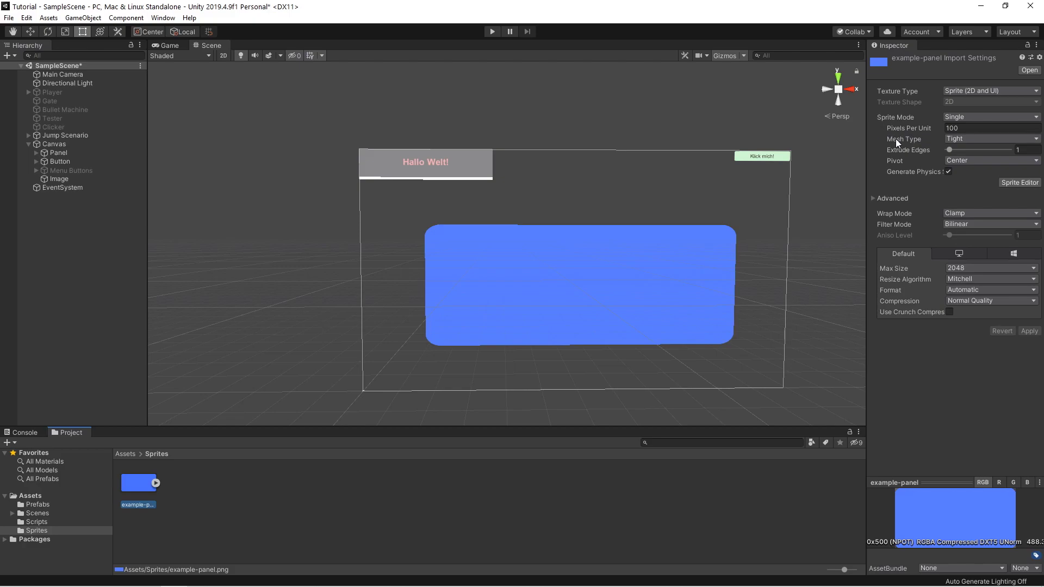
# Step: Set the example-panel sprite's Mesh Type to Full Rect, apply it, and open the Sprite Editor
pyautogui.click(961, 138)
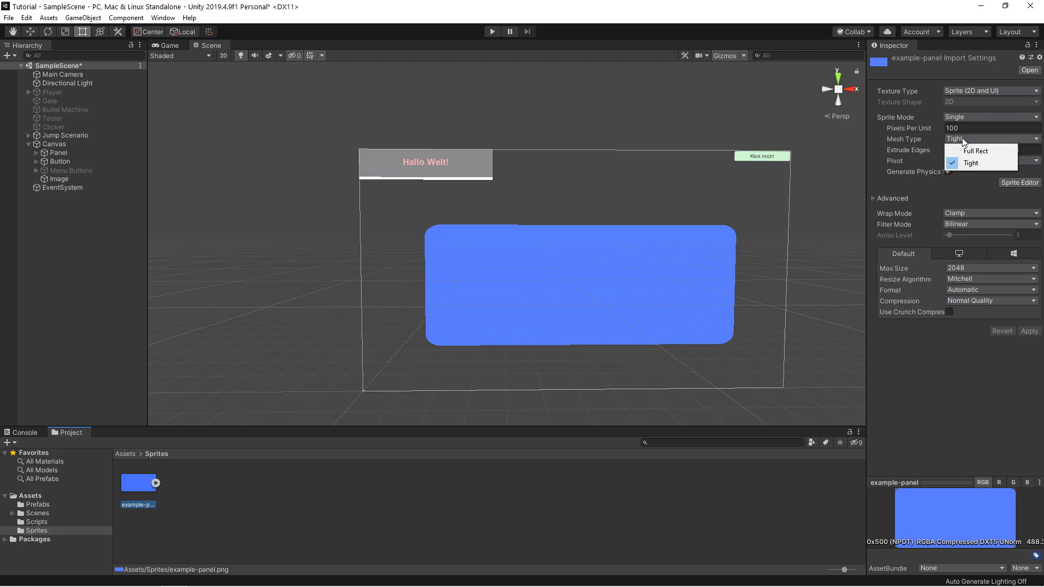
pyautogui.click(986, 152)
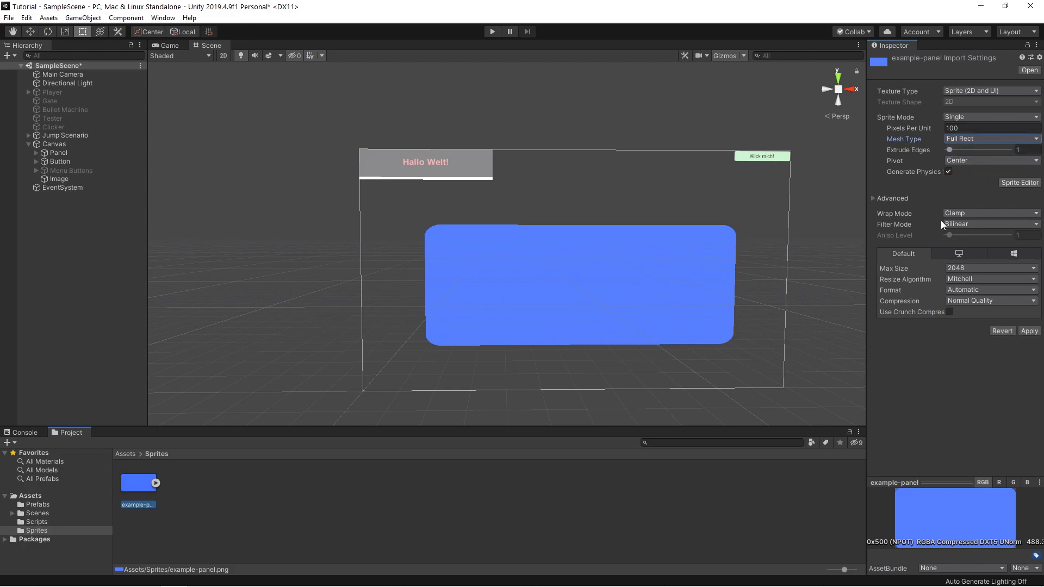
pyautogui.click(1030, 332)
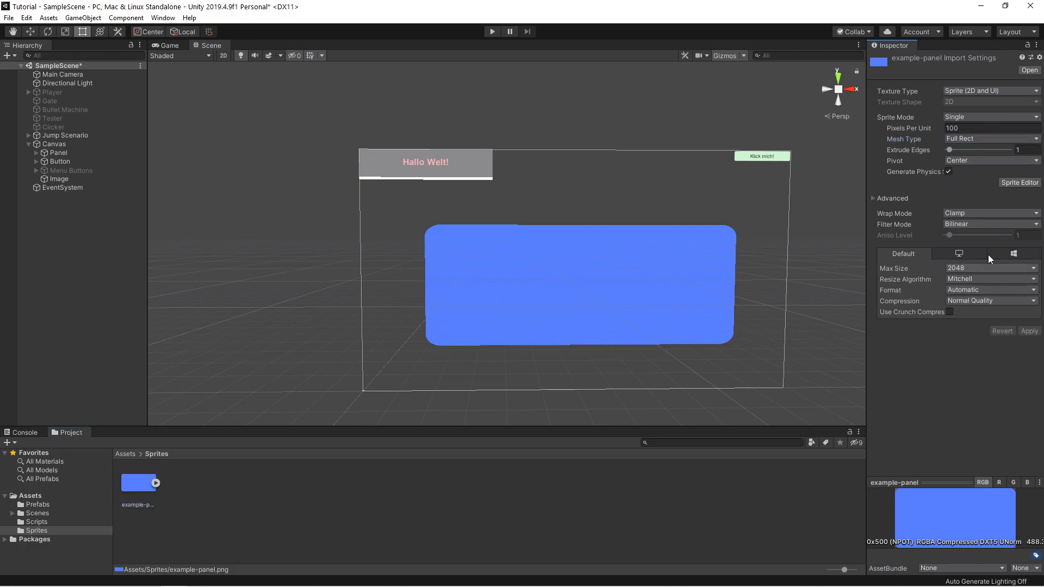
pyautogui.click(1006, 184)
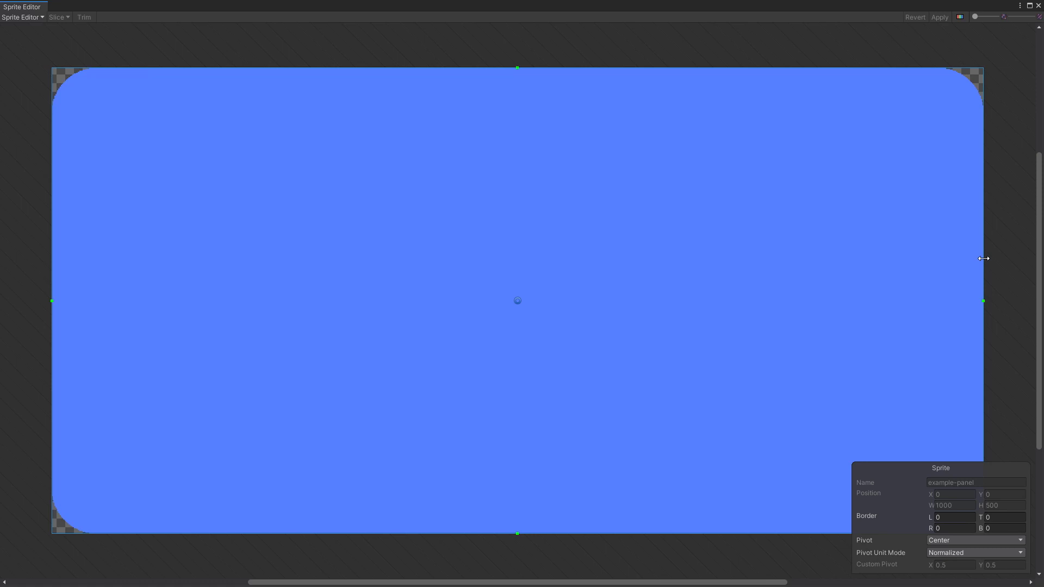
# Step: Drag the right, left, top and bottom border guides in past the sprite's corner curves
pyautogui.moveTo(983, 258); pyautogui.dragTo(941, 254)
pyautogui.moveTo(51, 184); pyautogui.dragTo(99, 185)
pyautogui.moveTo(711, 68)
pyautogui.mouseDown()
pyautogui.moveTo(707, 96)
pyautogui.moveTo(720, 109)
pyautogui.mouseUp()
pyautogui.moveTo(605, 533); pyautogui.dragTo(636, 489)
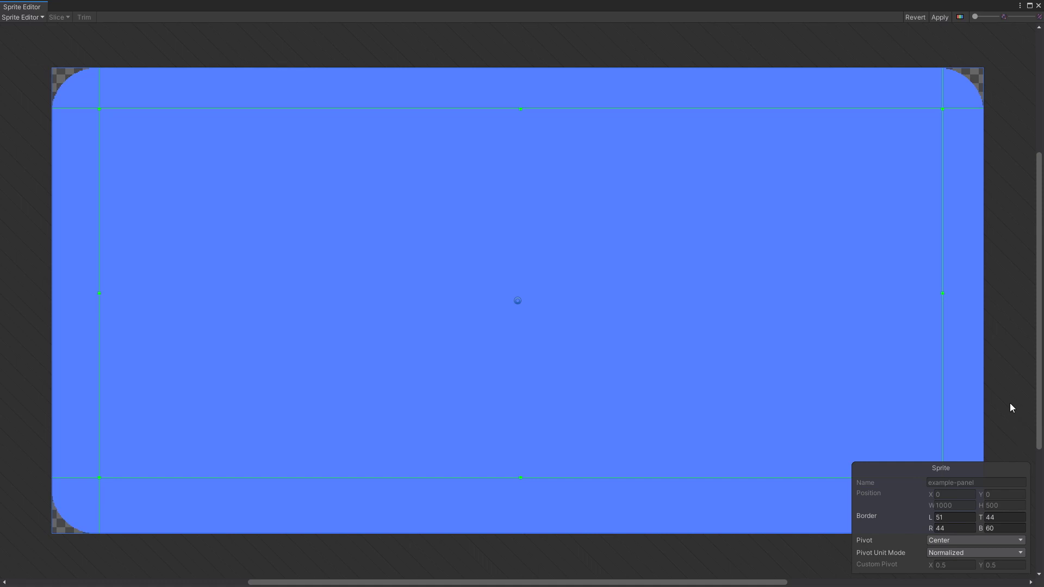
pyautogui.click(1011, 406)
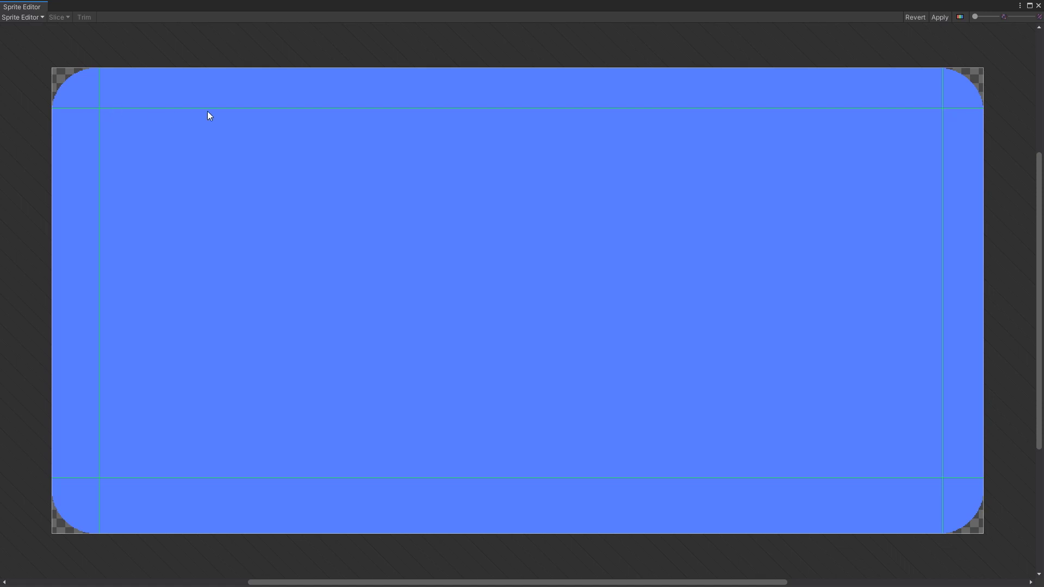
pyautogui.click(89, 89)
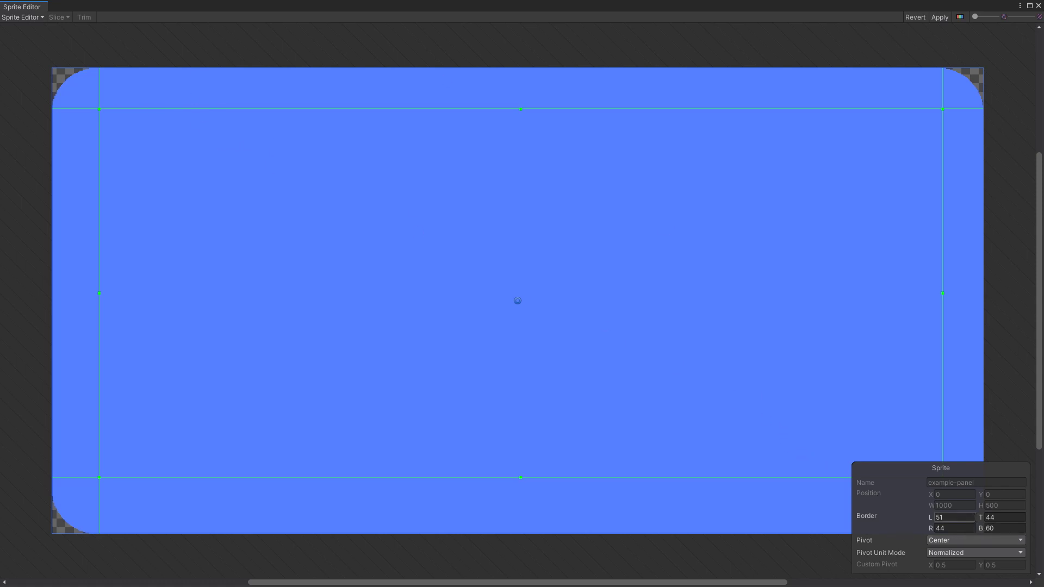
# Step: Set Border L, R, T and B to 50, apply, and close the Sprite Editor
pyautogui.click(970, 516)
pyautogui.write('50')
pyautogui.click(959, 528)
pyautogui.write('50')
pyautogui.click(993, 517)
pyautogui.write('50')
pyautogui.click(998, 528)
pyautogui.write('50')
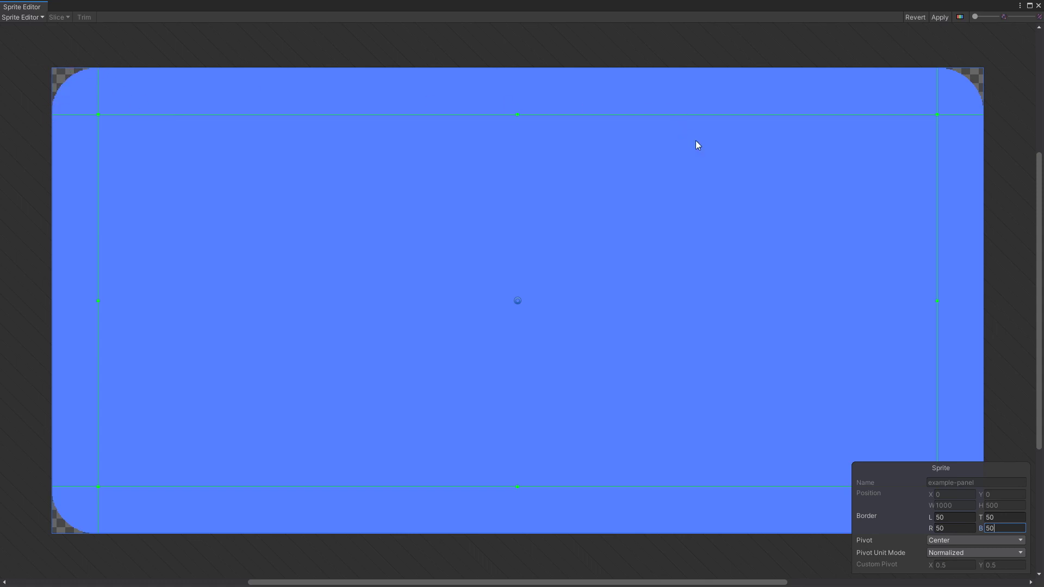
pyautogui.click(1007, 203)
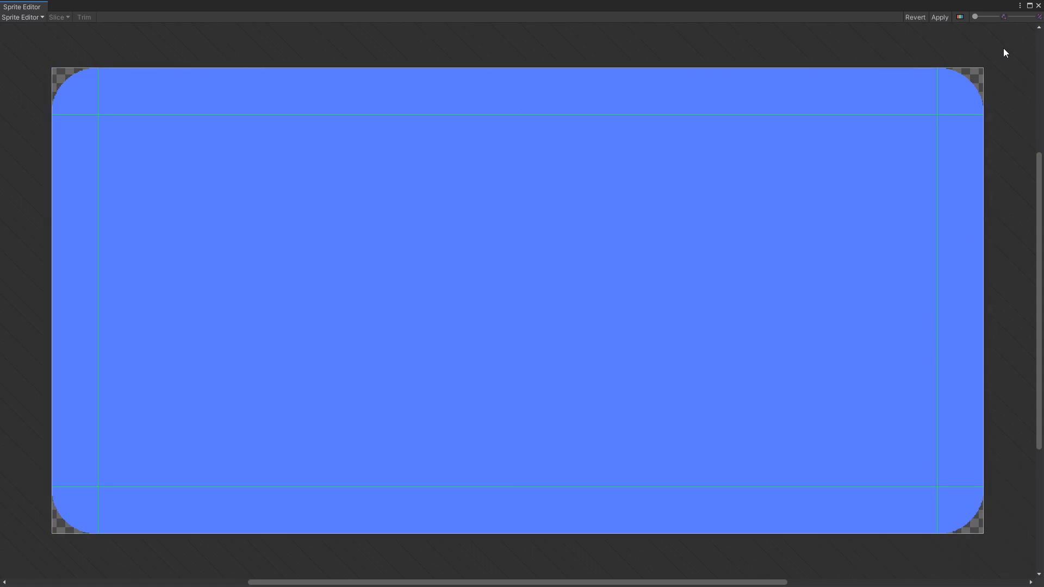
pyautogui.click(944, 16)
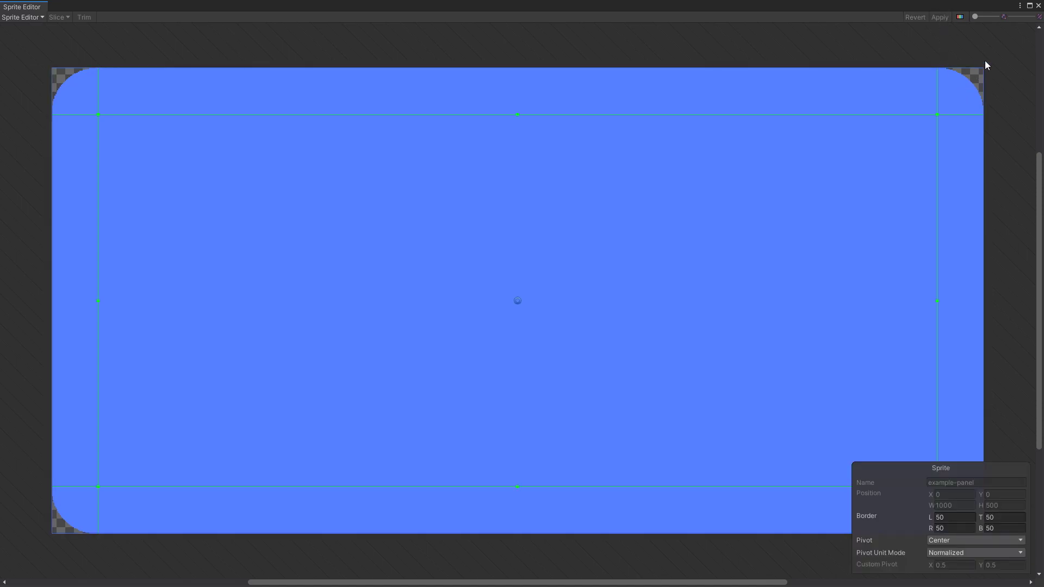
pyautogui.click(1036, 11)
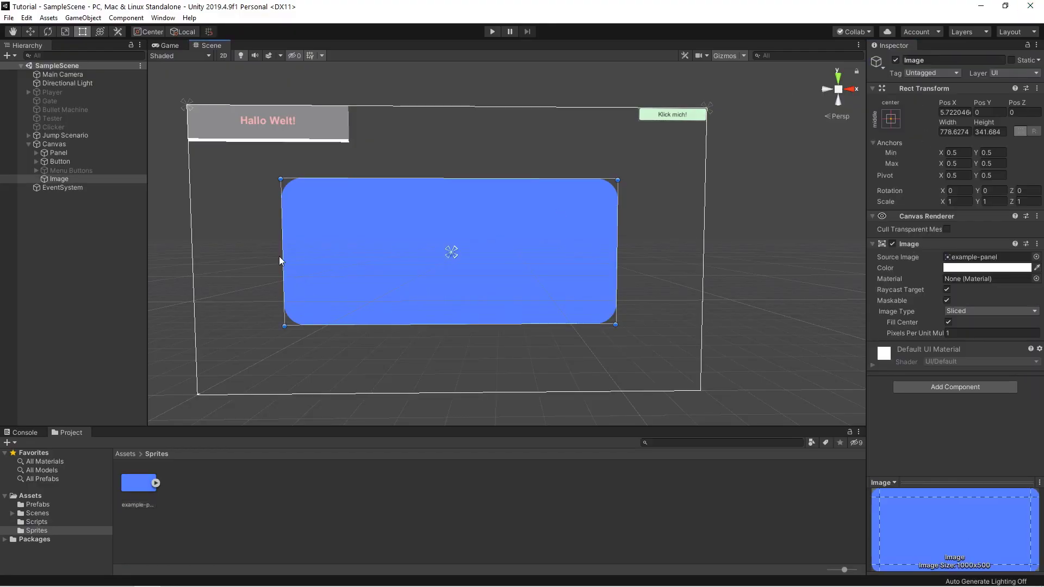
# Step: Stretch the sliced blue panel wide, then shrink it back to about 691 wide
pyautogui.moveTo(283, 232); pyautogui.dragTo(152, 234)
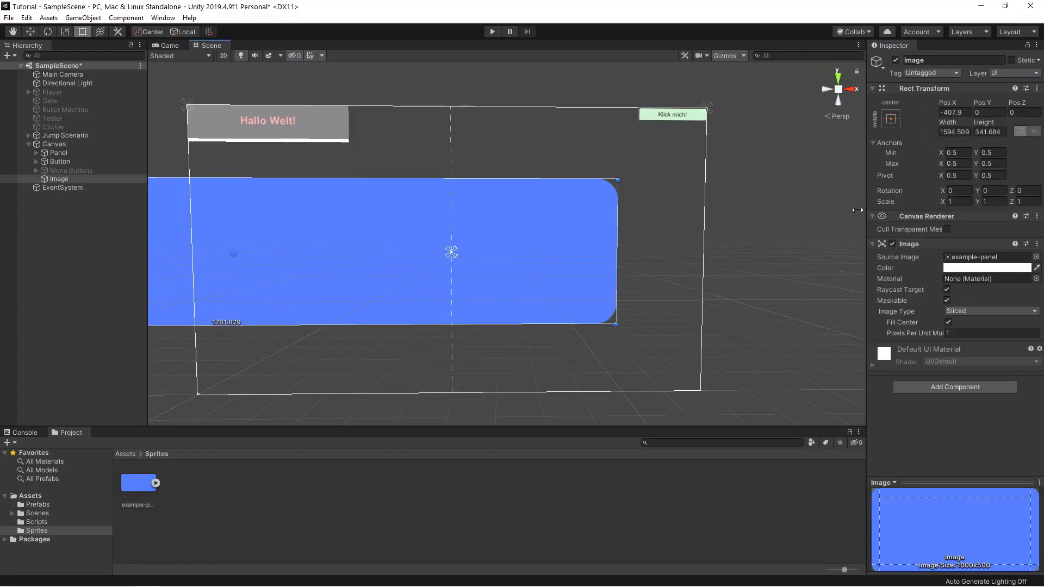
pyautogui.moveTo(326, 185)
pyautogui.mouseDown()
pyautogui.moveTo(836, 306)
pyautogui.moveTo(399, 242)
pyautogui.mouseUp()
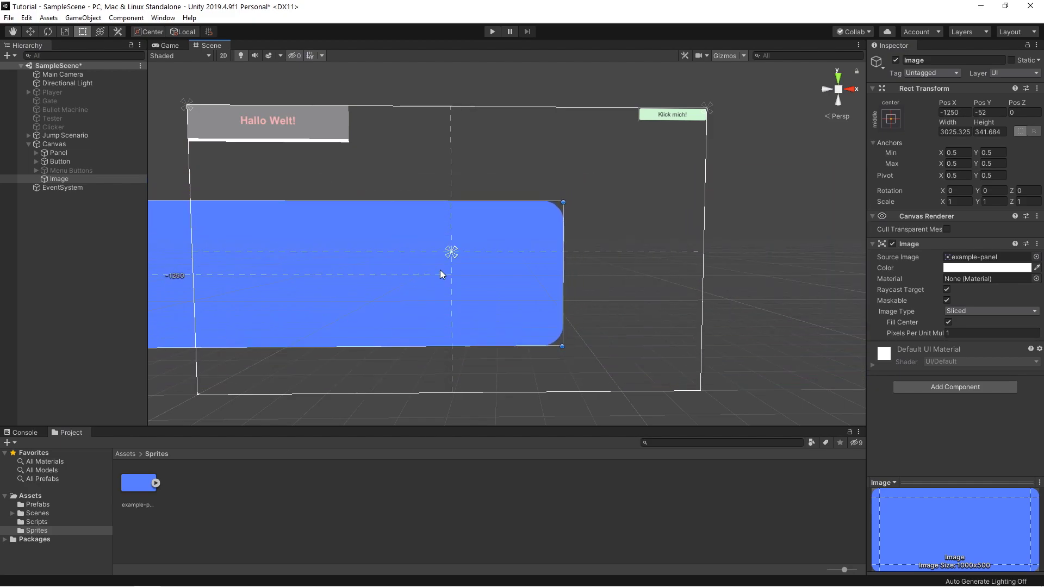
pyautogui.scroll(3, 572, 233)
pyautogui.scroll(2, 572, 234)
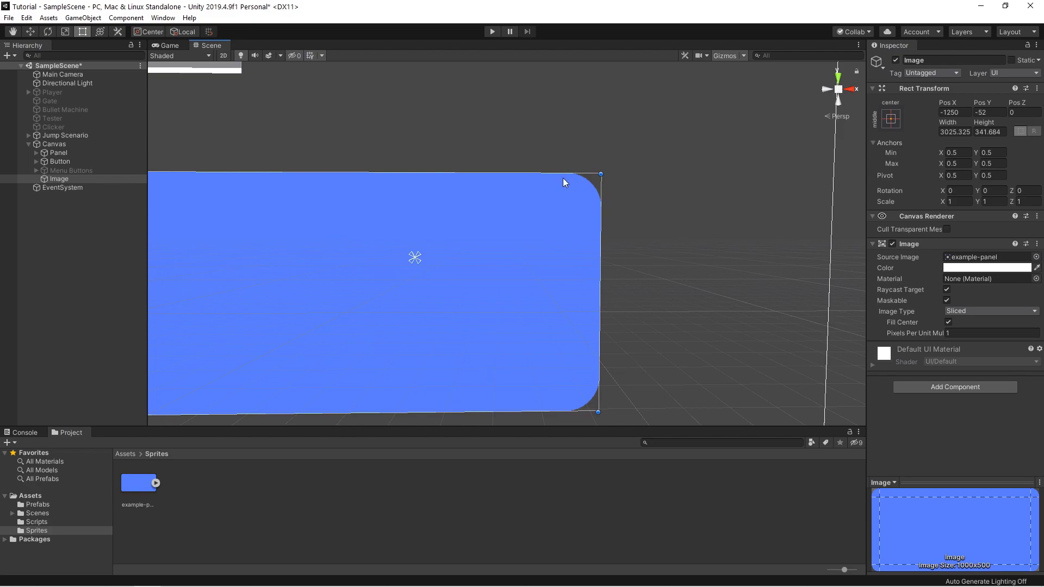
pyautogui.scroll(-2, 602, 242)
pyautogui.scroll(-2, 602, 242)
pyautogui.moveTo(601, 242)
pyautogui.mouseDown()
pyautogui.moveTo(205, 269)
pyautogui.moveTo(657, 271)
pyautogui.moveTo(384, 274)
pyautogui.moveTo(628, 277)
pyautogui.mouseUp()
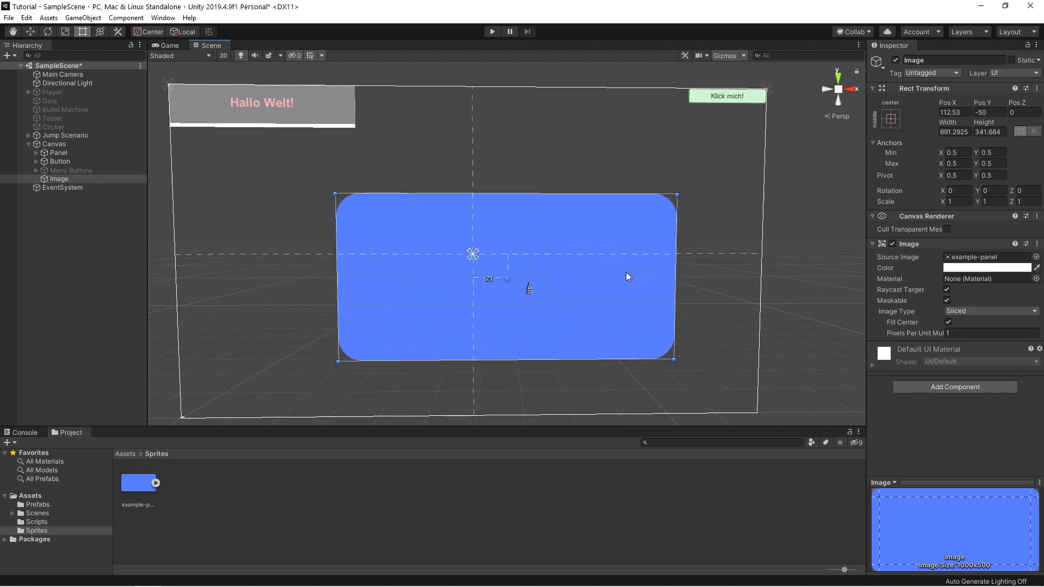
# Step: Centre the panel on the canvas at Pos 0,0 with the middle-centre anchor preset
pyautogui.click(891, 119)
pyautogui.keyDown('alt'); pyautogui.click(950, 229); pyautogui.keyUp('alt')
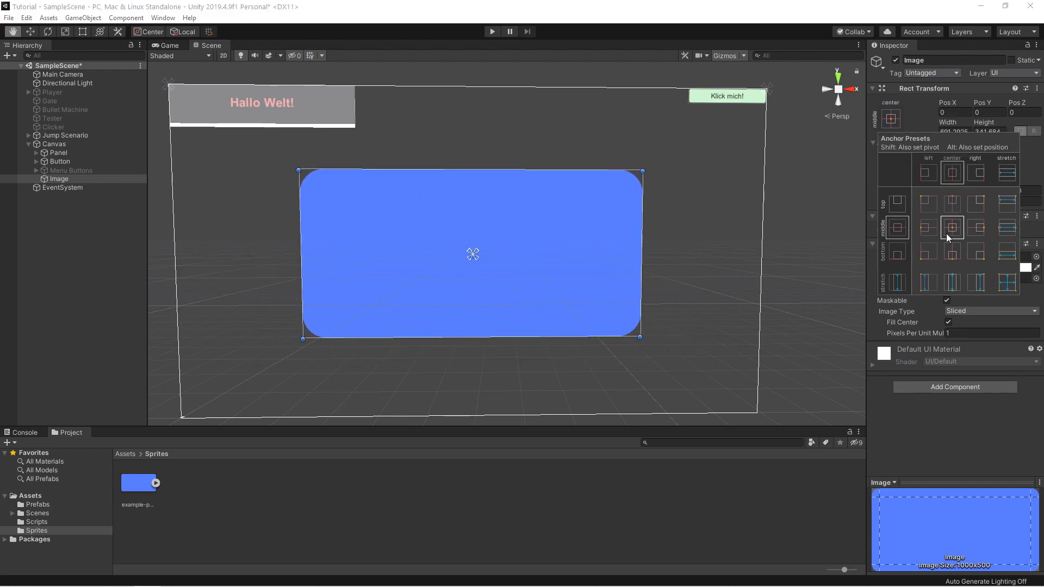
pyautogui.click(683, 298)
pyautogui.click(683, 298)
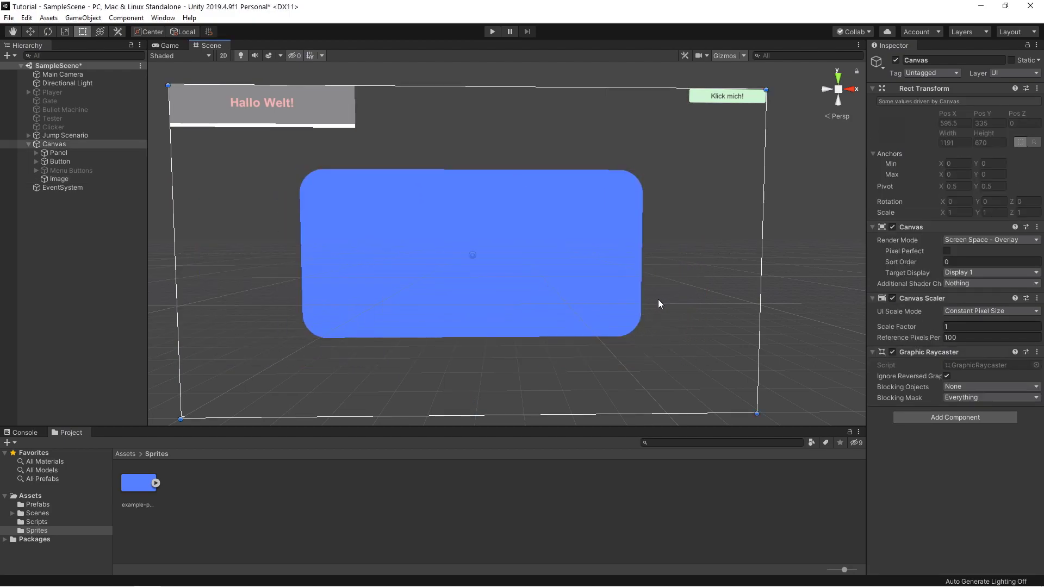
pyautogui.click(77, 179)
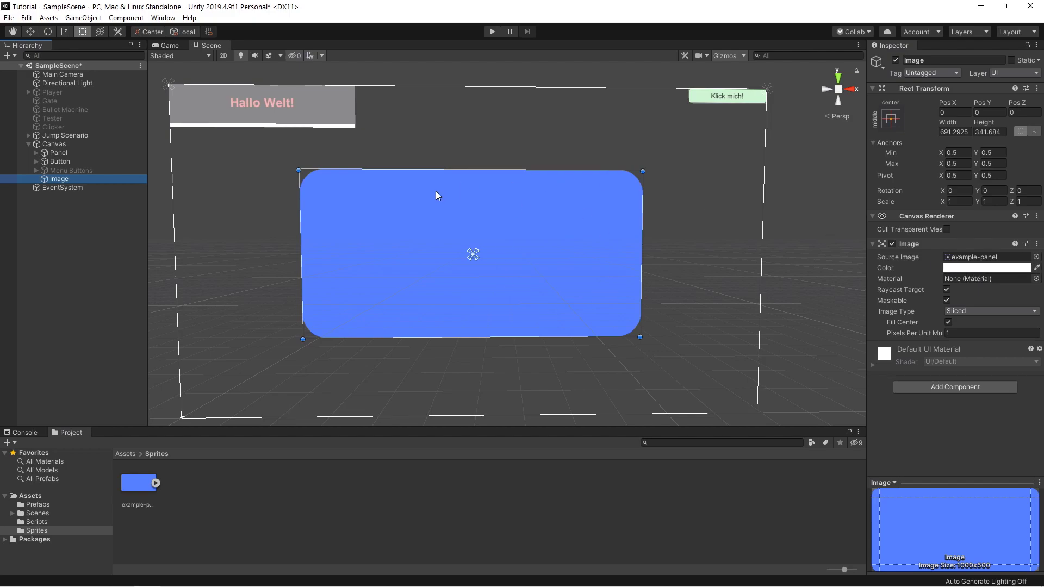
# Step: Tint the panel bright yellow, then red, then reset the Color to white FFFFFF
pyautogui.click(1007, 268)
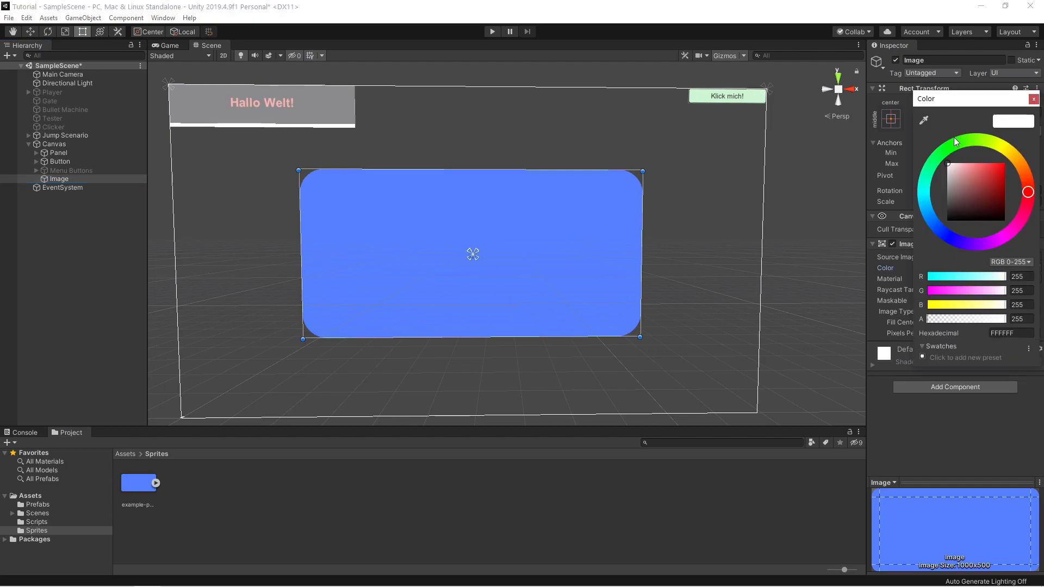
pyautogui.click(1001, 146)
pyautogui.moveTo(990, 184); pyautogui.dragTo(1033, 147)
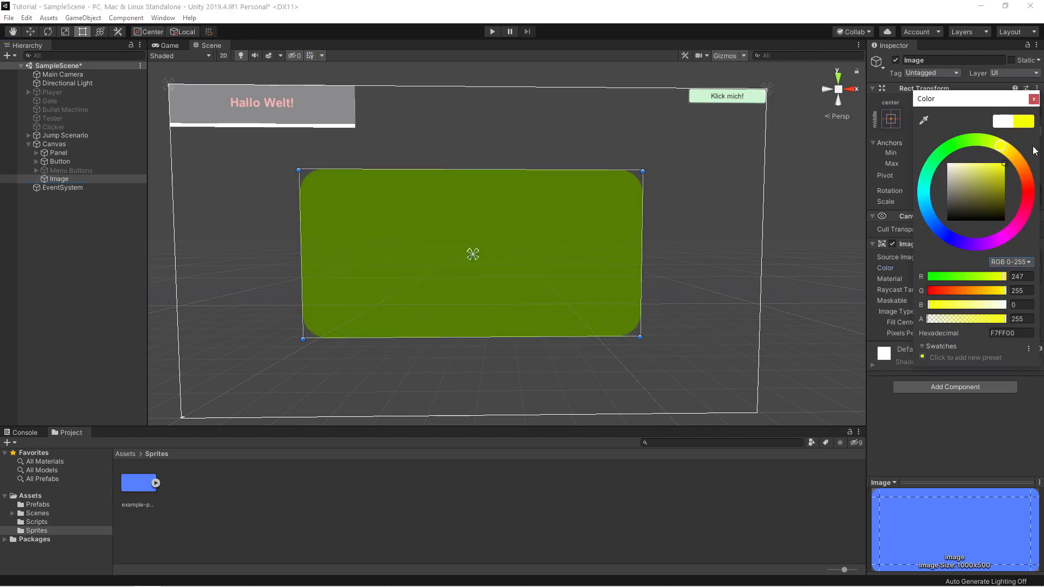
pyautogui.scroll(2, 379, 302)
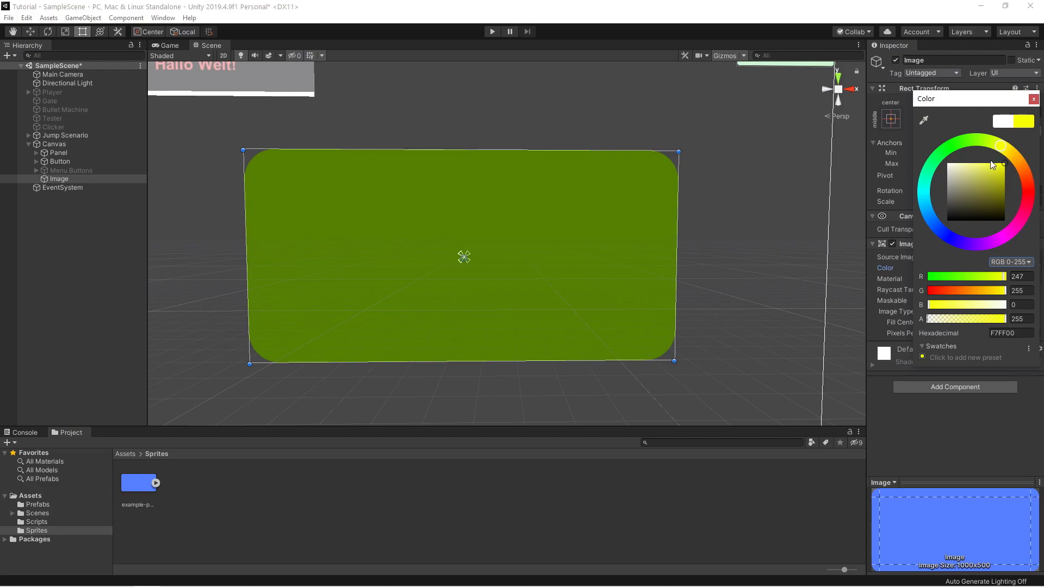
pyautogui.click(1028, 189)
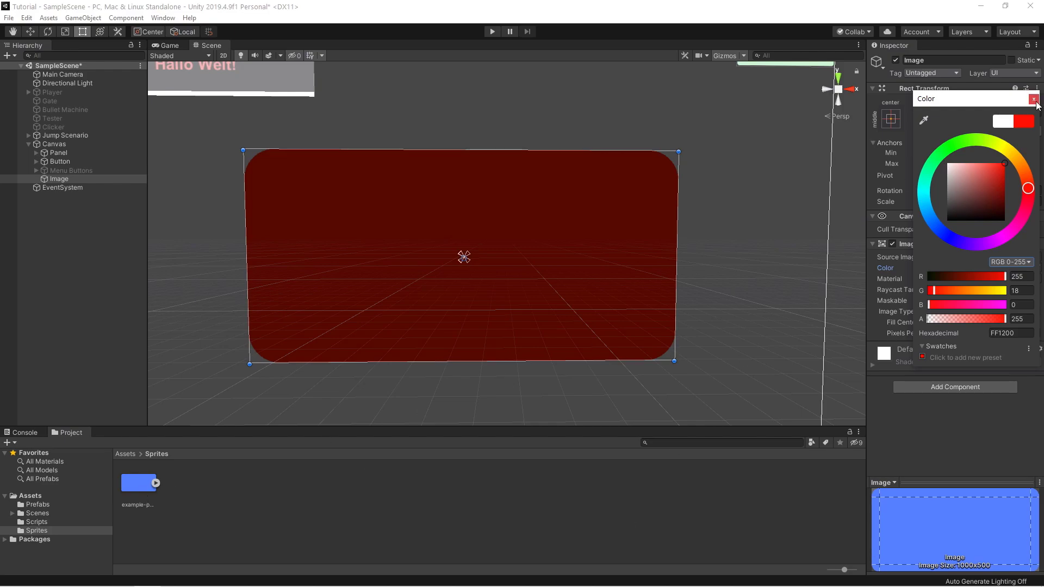
pyautogui.click(948, 165)
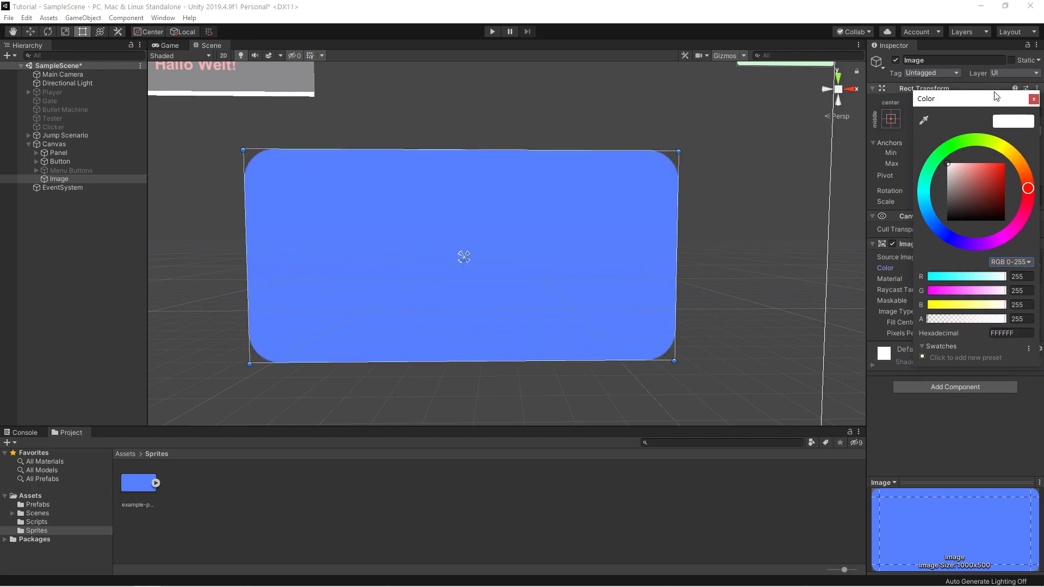
# Step: Close the Color picker window, leaving the untinted blue panel in view
pyautogui.click(1033, 100)
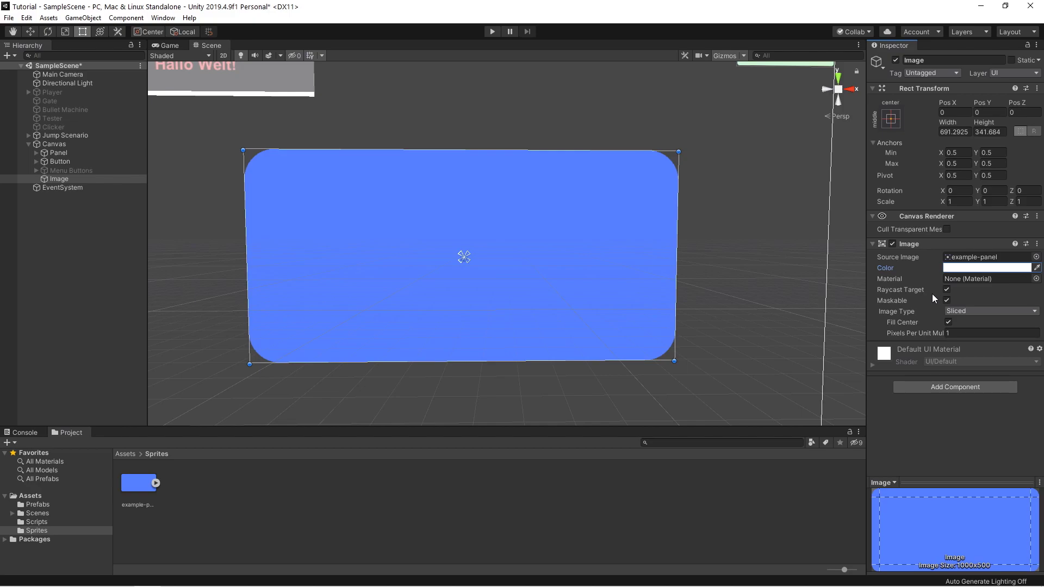
# Step: Check the Image Type list, keeping the image on Sliced
pyautogui.click(976, 312)
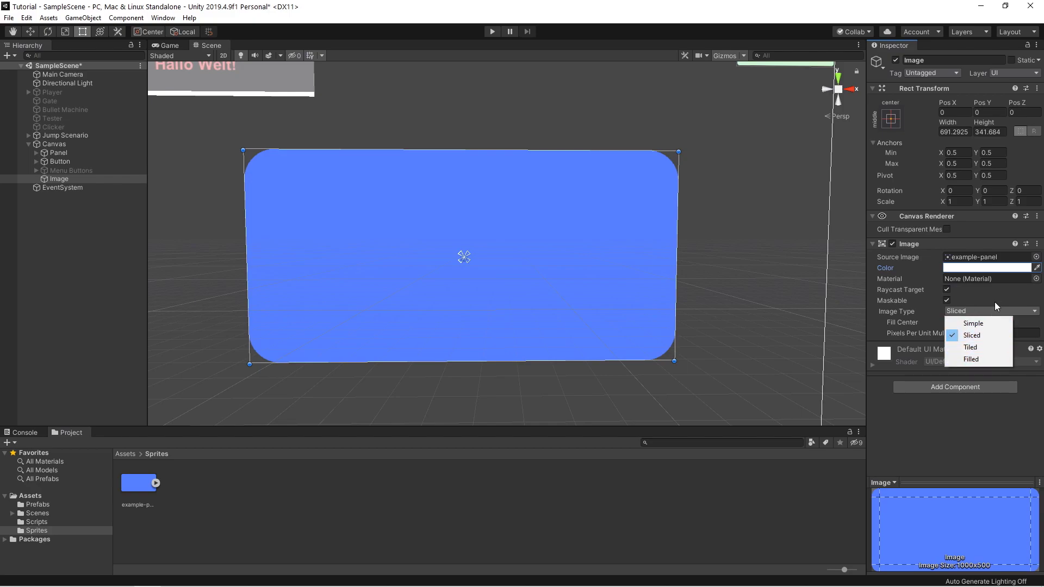
pyautogui.click(993, 306)
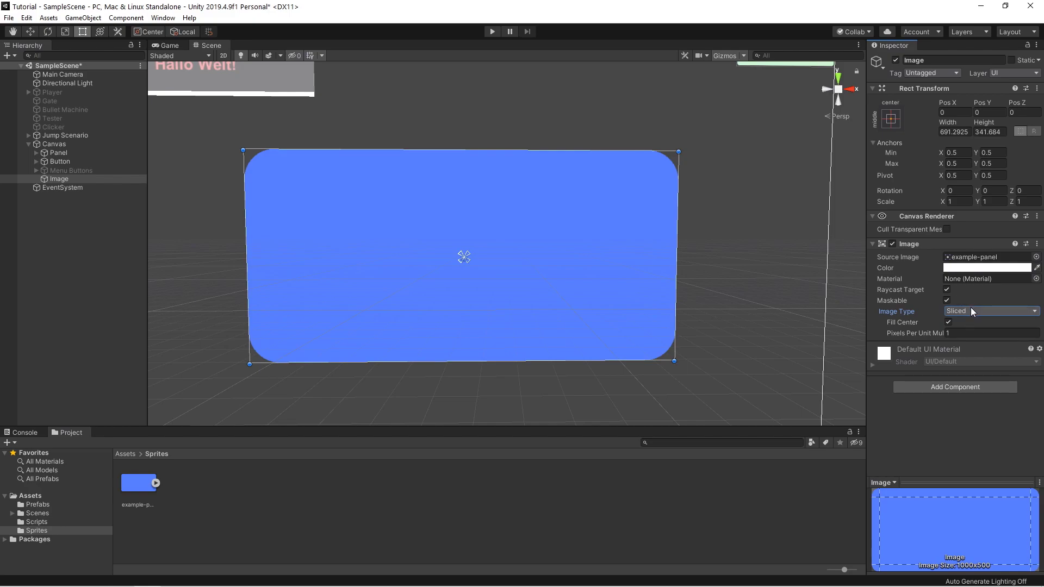
pyautogui.click(970, 308)
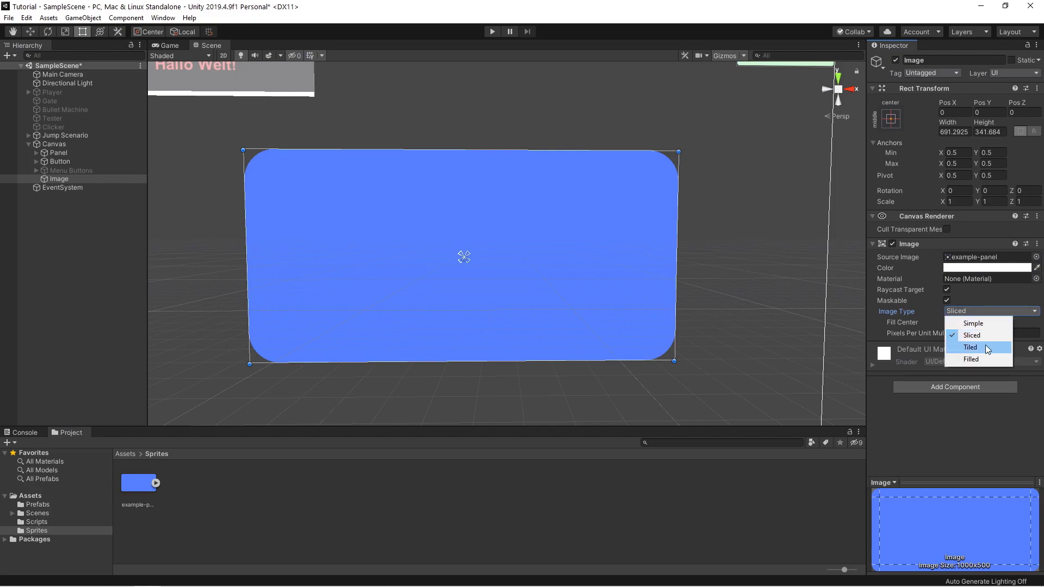
pyautogui.click(985, 344)
pyautogui.click(990, 308)
pyautogui.click(986, 340)
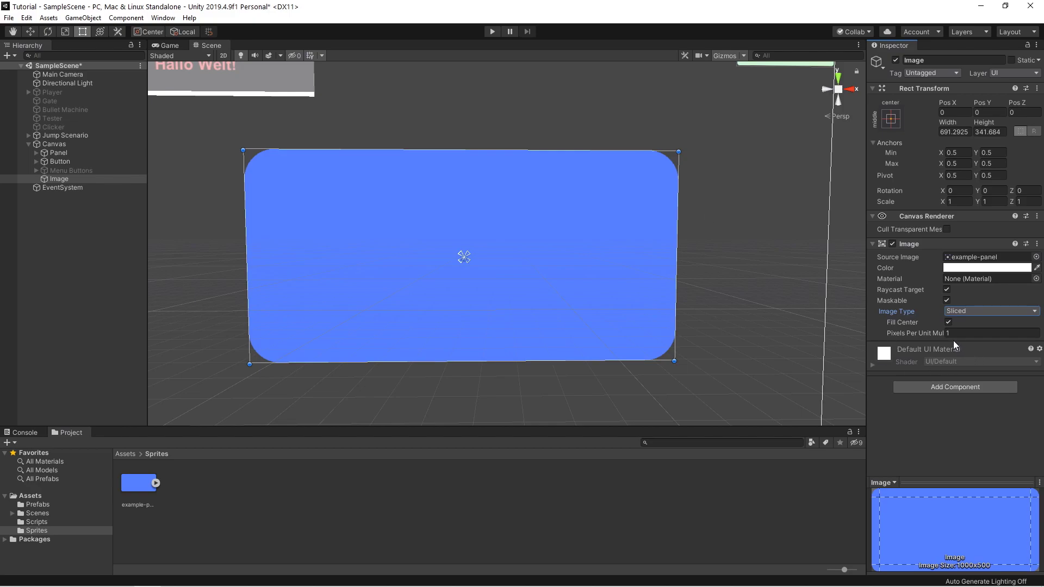
# Step: Try a Pixels Per Unit Multiplier of 31, then set it back to 1
pyautogui.click(953, 336)
pyautogui.write('31')
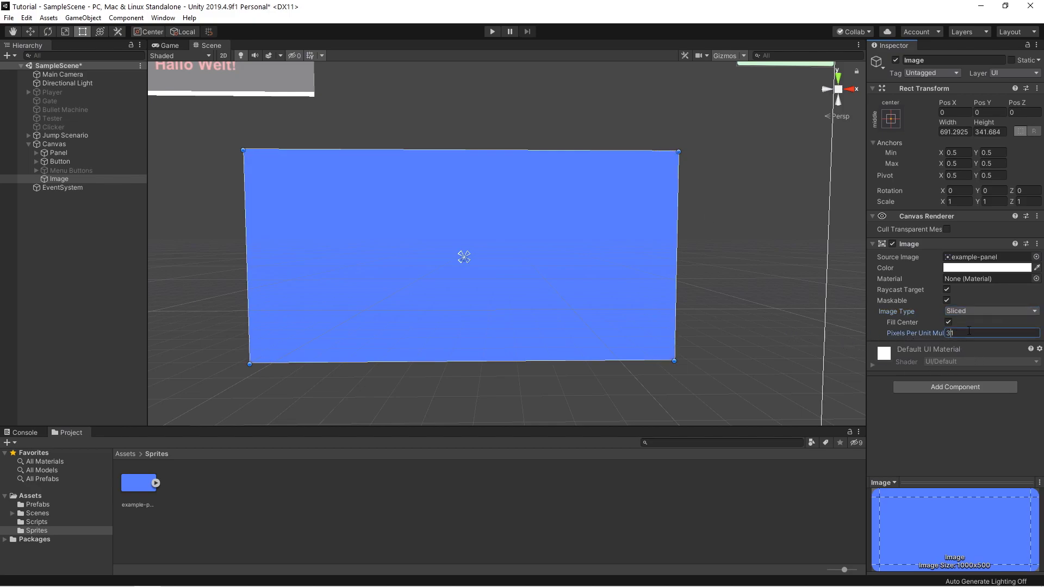
pyautogui.write('2')
pyautogui.write('3')
pyautogui.scroll(2, 691, 171)
pyautogui.scroll(-1, 691, 158)
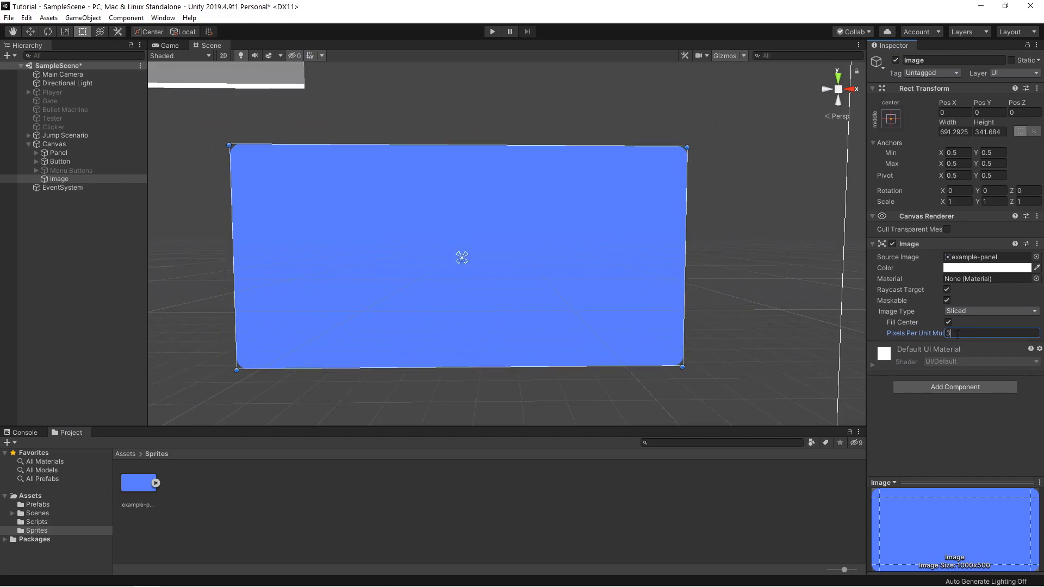
pyautogui.write('1')
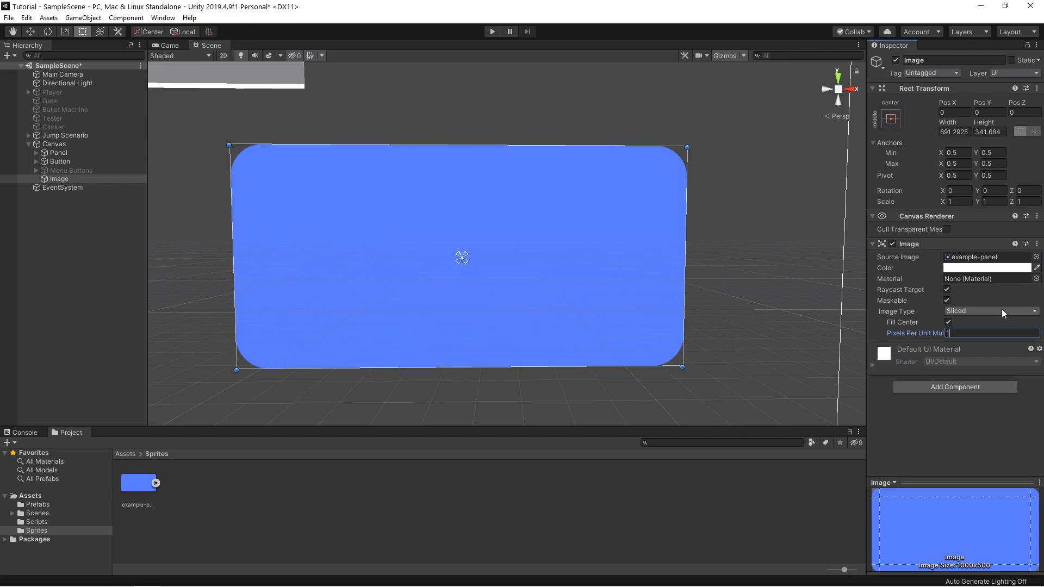
# Step: Switch the Image to Simple, narrow it to about 635 wide, middle-centre anchored, Preserve Aspect off
pyautogui.click(1001, 309)
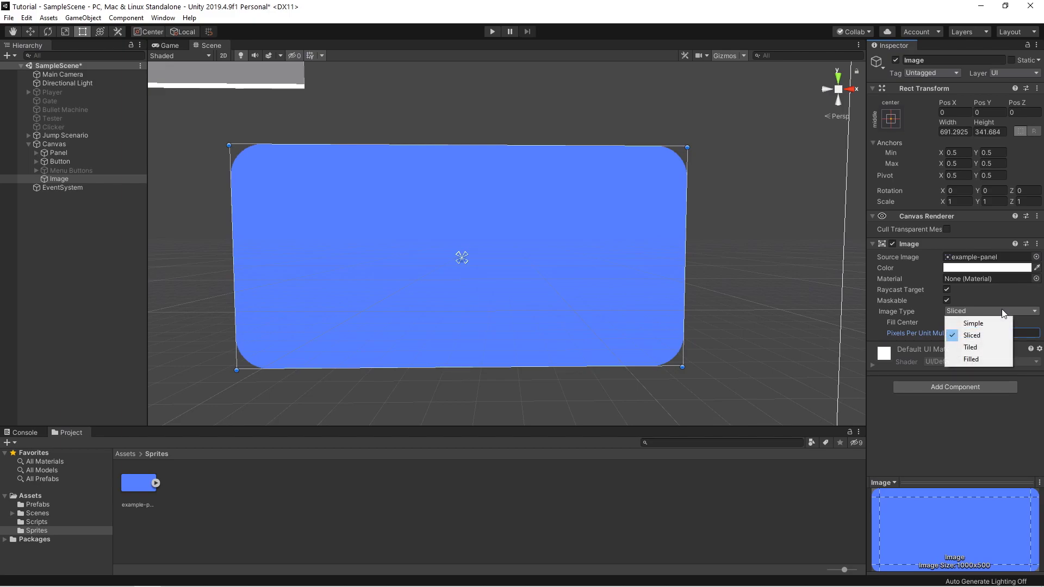
pyautogui.click(965, 324)
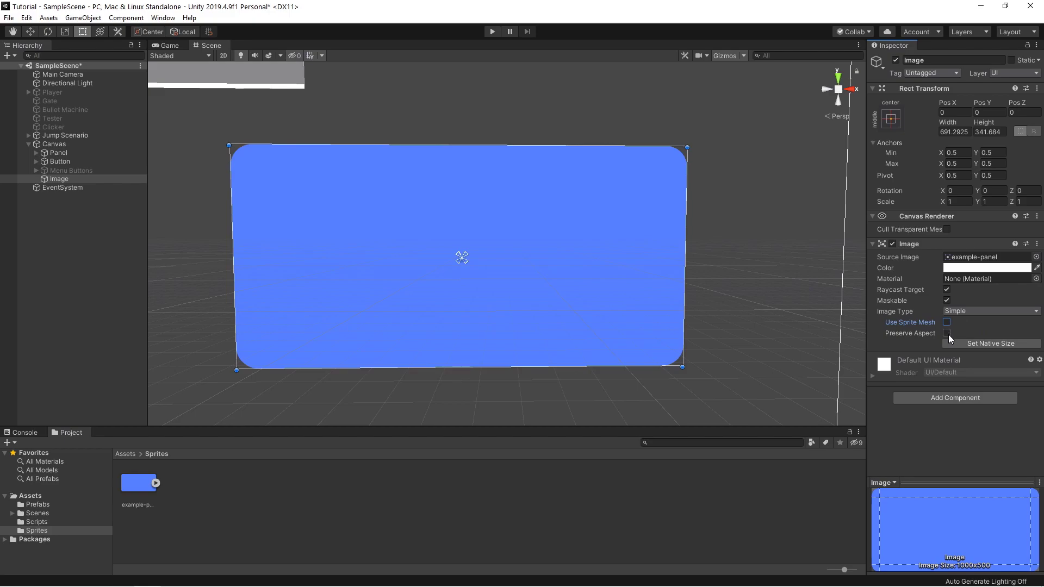
pyautogui.click(947, 334)
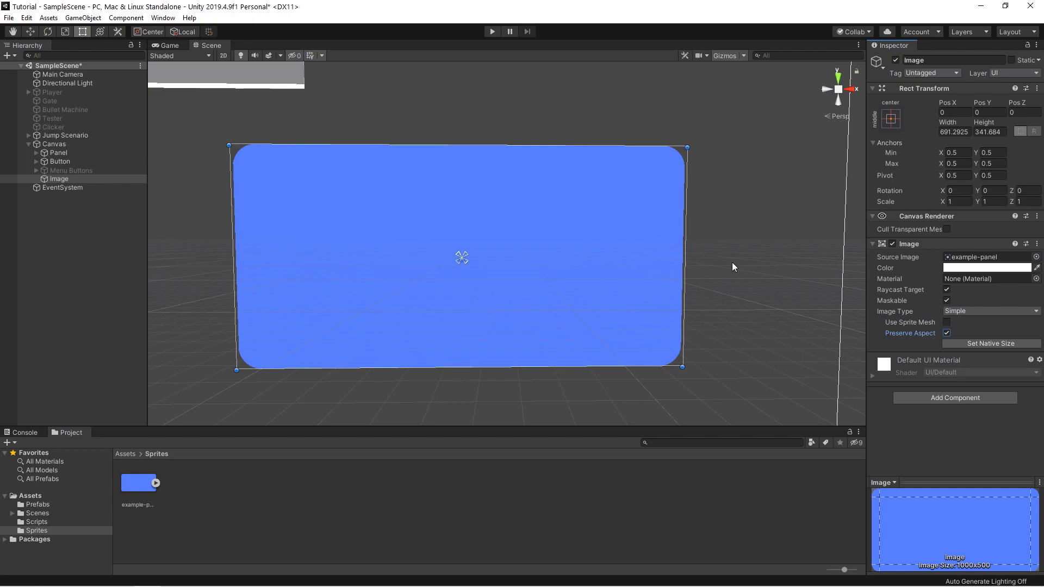
pyautogui.moveTo(685, 261)
pyautogui.mouseDown()
pyautogui.moveTo(601, 295)
pyautogui.moveTo(641, 289)
pyautogui.mouseUp()
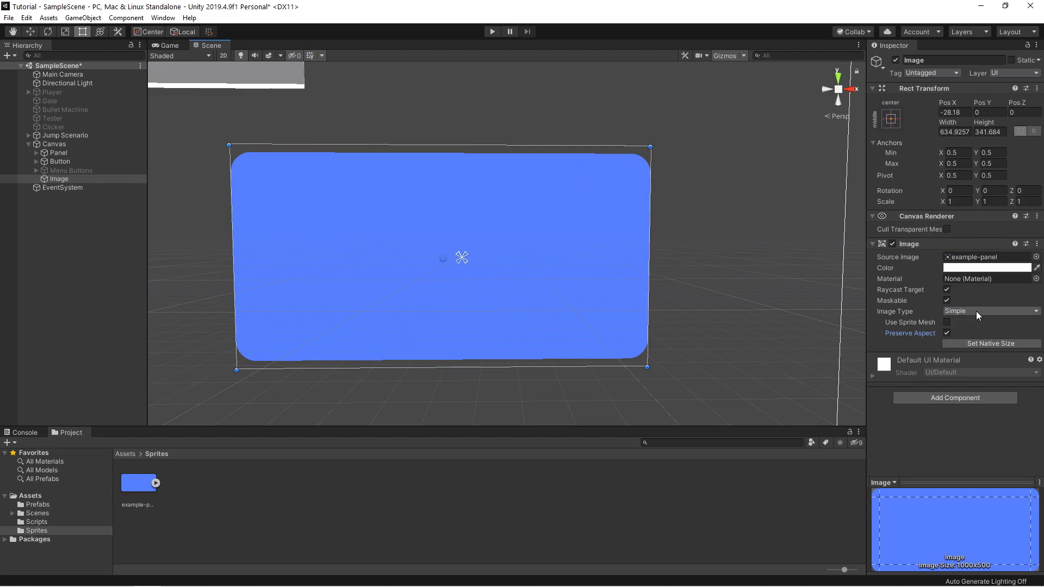
pyautogui.click(891, 118)
pyautogui.keyDown('alt'); pyautogui.click(952, 231); pyautogui.keyUp('alt')
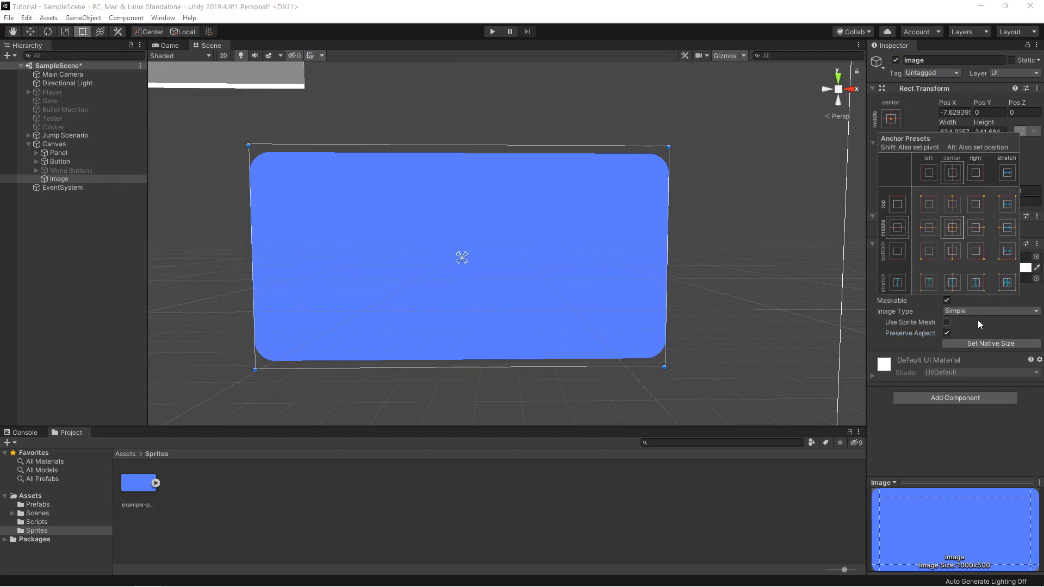
pyautogui.click(952, 331)
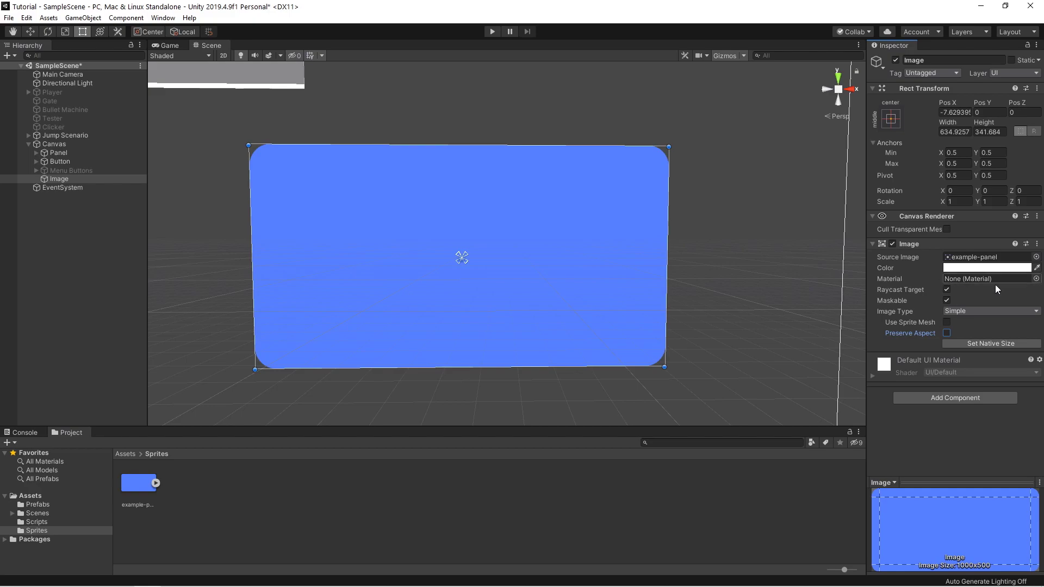
# Step: Change the Image Type to Filled and lower its Fill Amount
pyautogui.click(1007, 310)
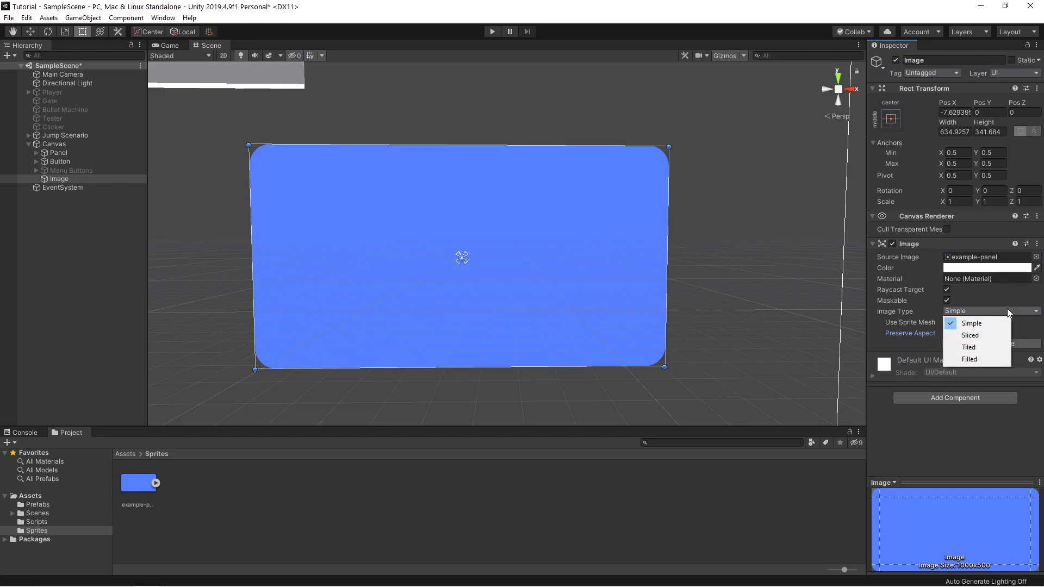
pyautogui.click(970, 359)
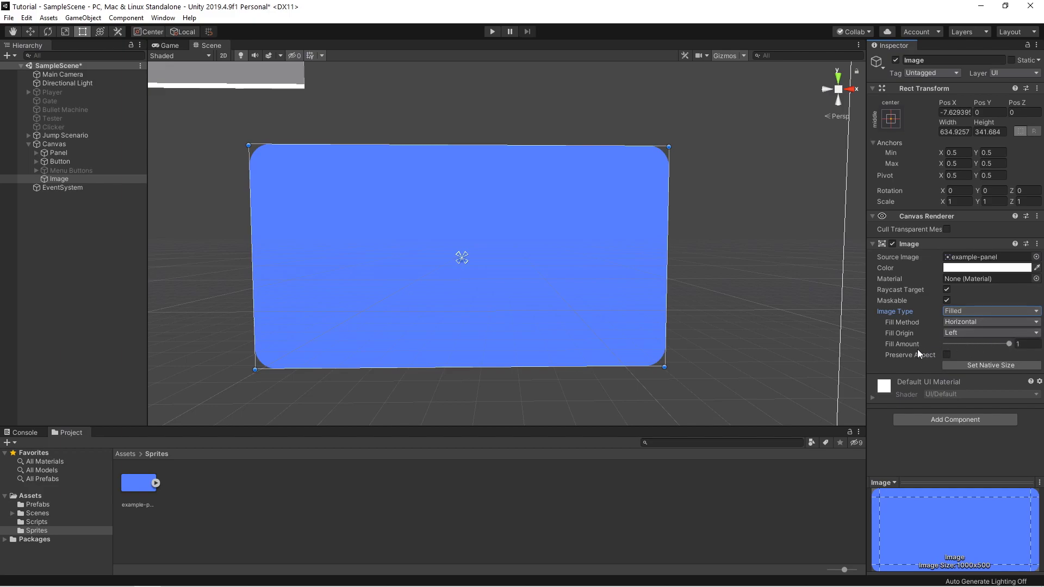
pyautogui.moveTo(1007, 344)
pyautogui.mouseDown()
pyautogui.moveTo(964, 344)
pyautogui.moveTo(1027, 334)
pyautogui.mouseUp()
# Step: Keep a Horizontal fill with Fill Origin Right, shrinking Fill Amount to 0.145
pyautogui.click(977, 322)
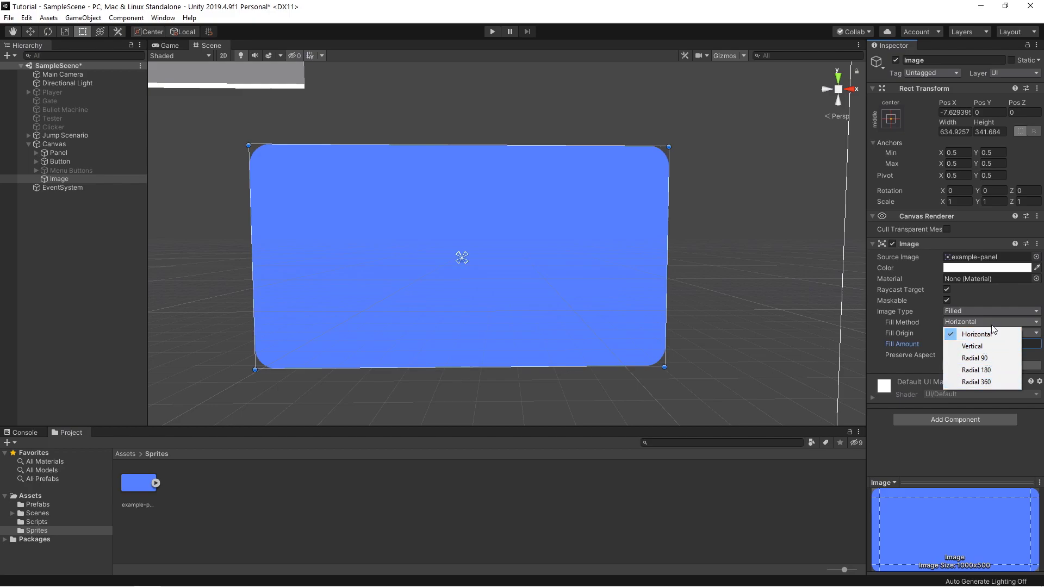
pyautogui.click(983, 323)
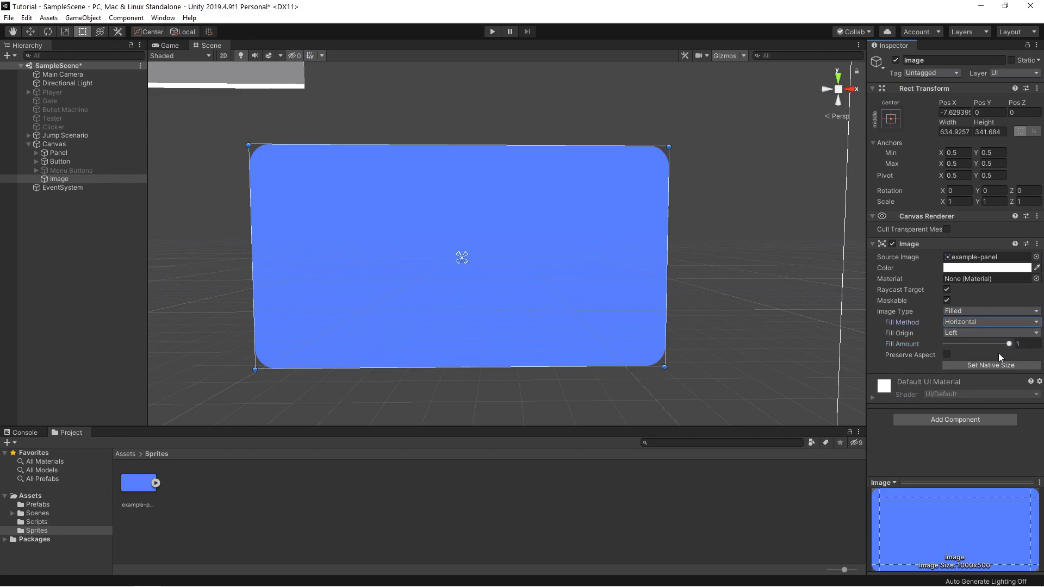
pyautogui.moveTo(1005, 342)
pyautogui.mouseDown()
pyautogui.moveTo(964, 353)
pyautogui.moveTo(1011, 344)
pyautogui.mouseUp()
pyautogui.click(973, 335)
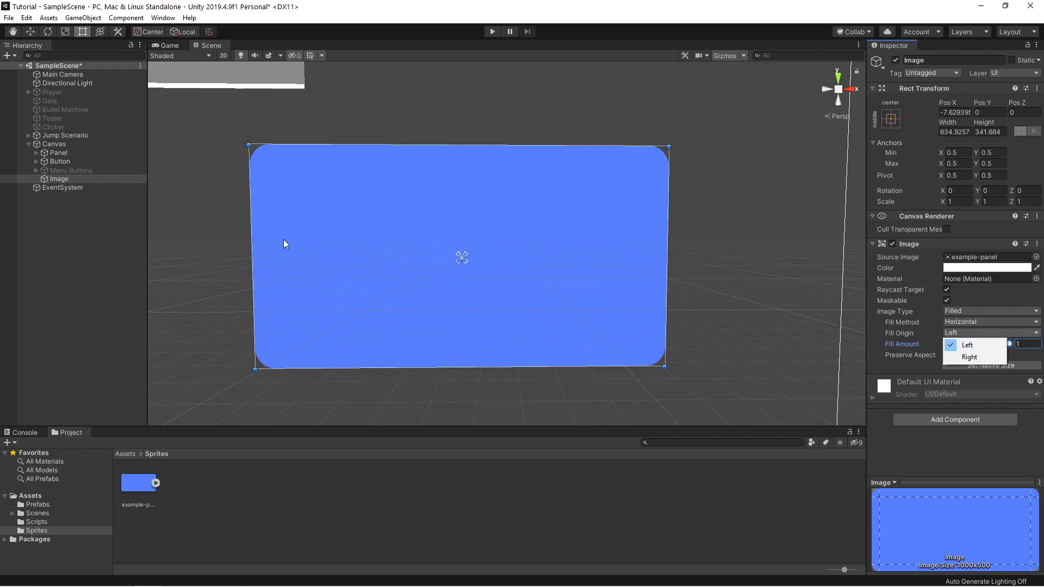
pyautogui.click(998, 356)
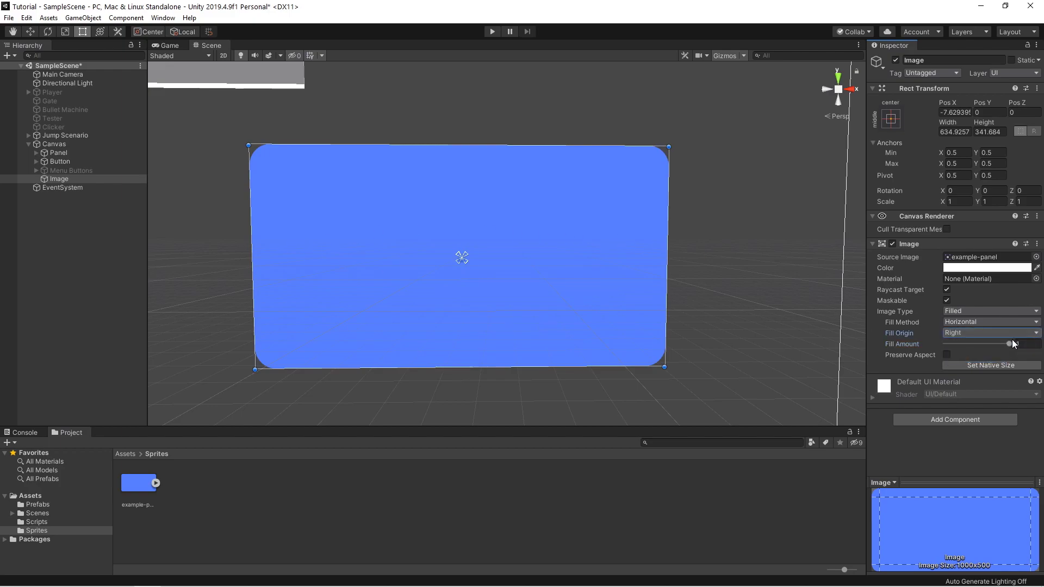
pyautogui.moveTo(1002, 345)
pyautogui.mouseDown()
pyautogui.moveTo(986, 331)
pyautogui.moveTo(1008, 331)
pyautogui.mouseUp()
# Step: Switch to a Vertical fill starting from the Top and adjust the Fill Amount
pyautogui.click(1005, 322)
pyautogui.click(996, 344)
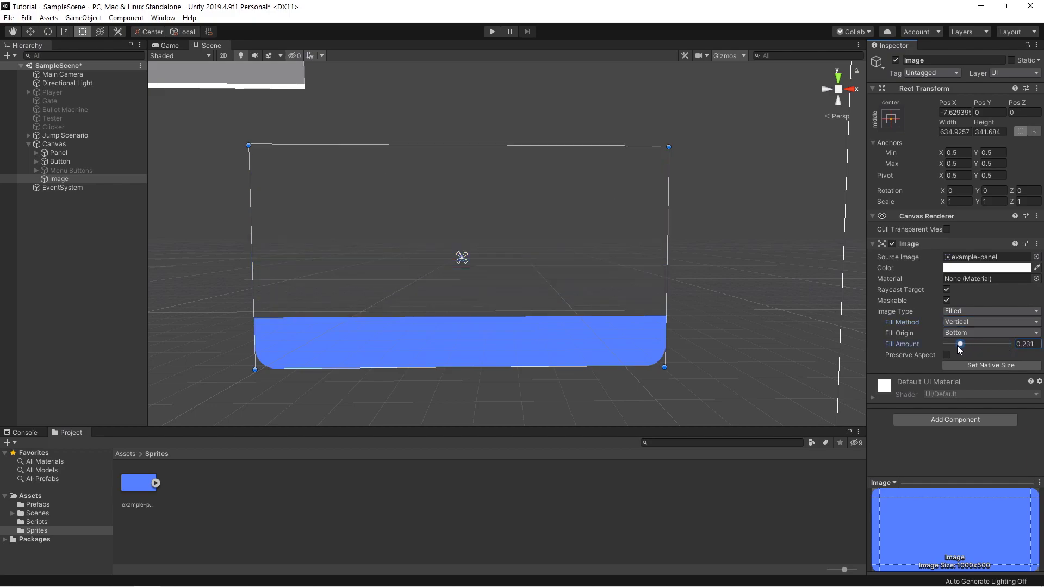
pyautogui.click(1008, 333)
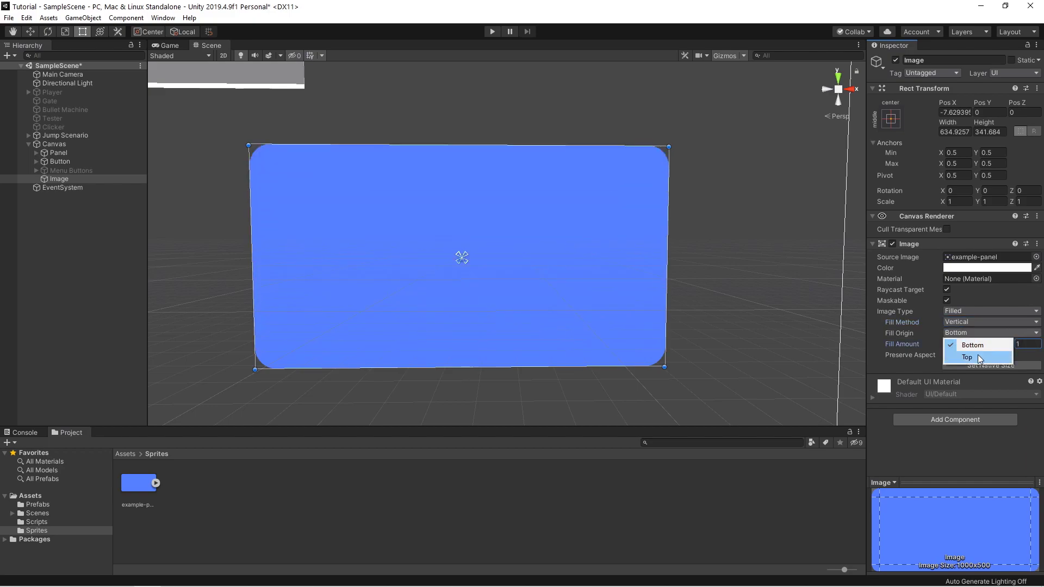
pyautogui.click(993, 354)
pyautogui.moveTo(1007, 344)
pyautogui.mouseDown()
pyautogui.moveTo(964, 352)
pyautogui.moveTo(1011, 348)
pyautogui.mouseUp()
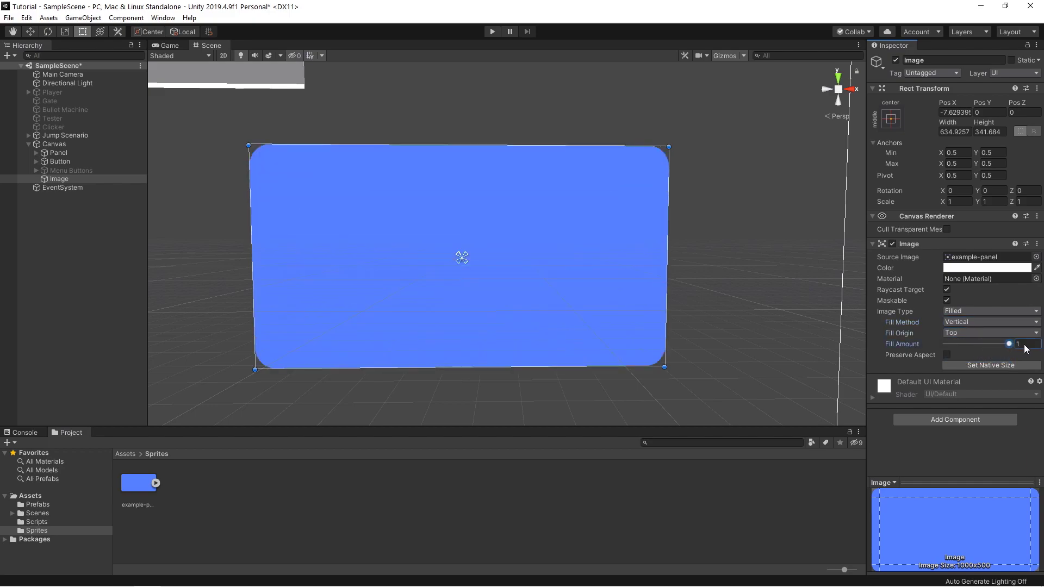
pyautogui.click(995, 334)
pyautogui.click(996, 335)
# Step: Try Radial 360 and Radial 180 fills, sweeping the Fill Amount down and back to full
pyautogui.click(991, 322)
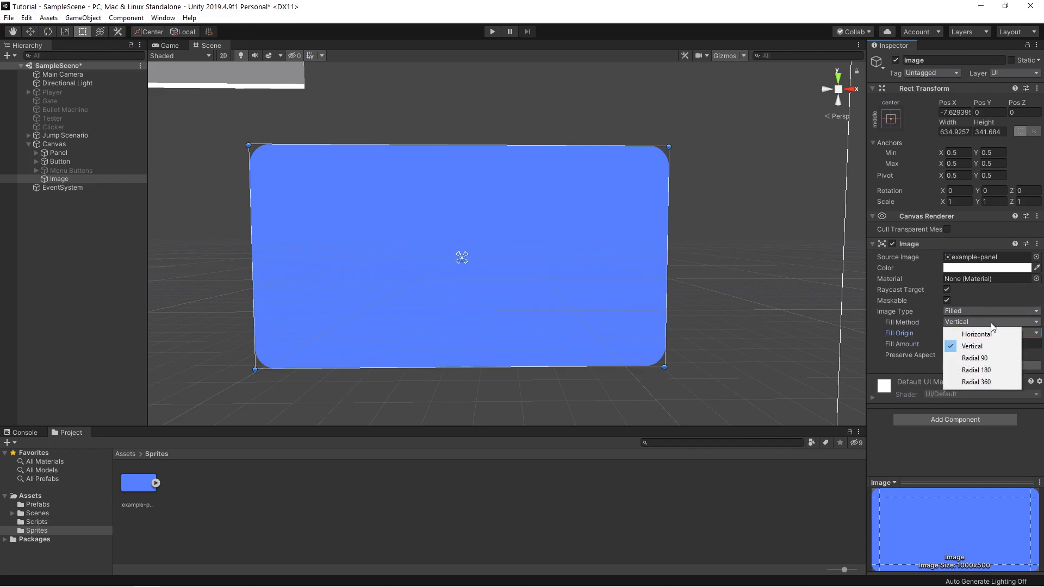
pyautogui.click(975, 382)
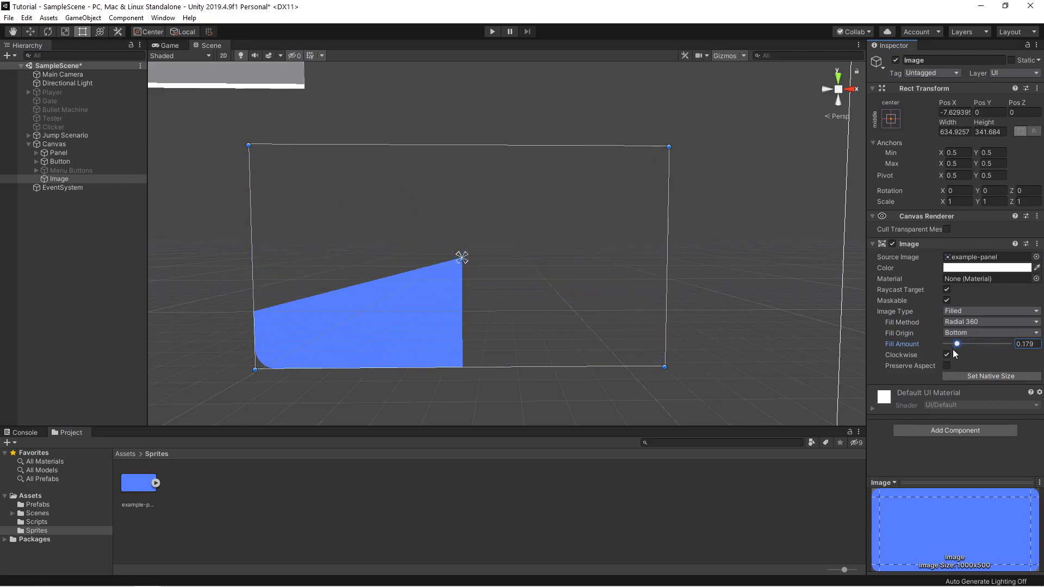
pyautogui.moveTo(1009, 344); pyautogui.dragTo(1021, 340)
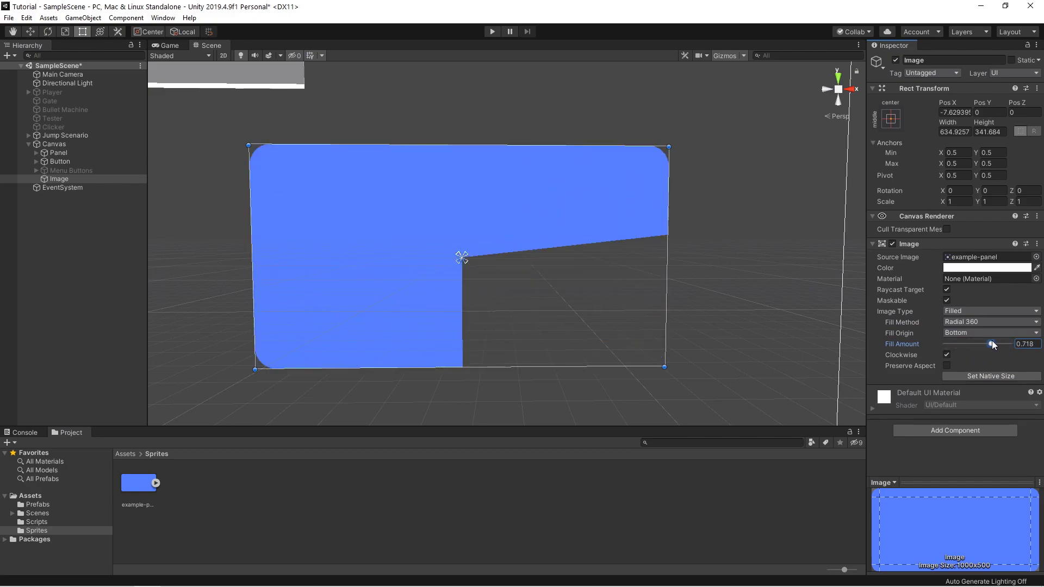
pyautogui.click(1020, 322)
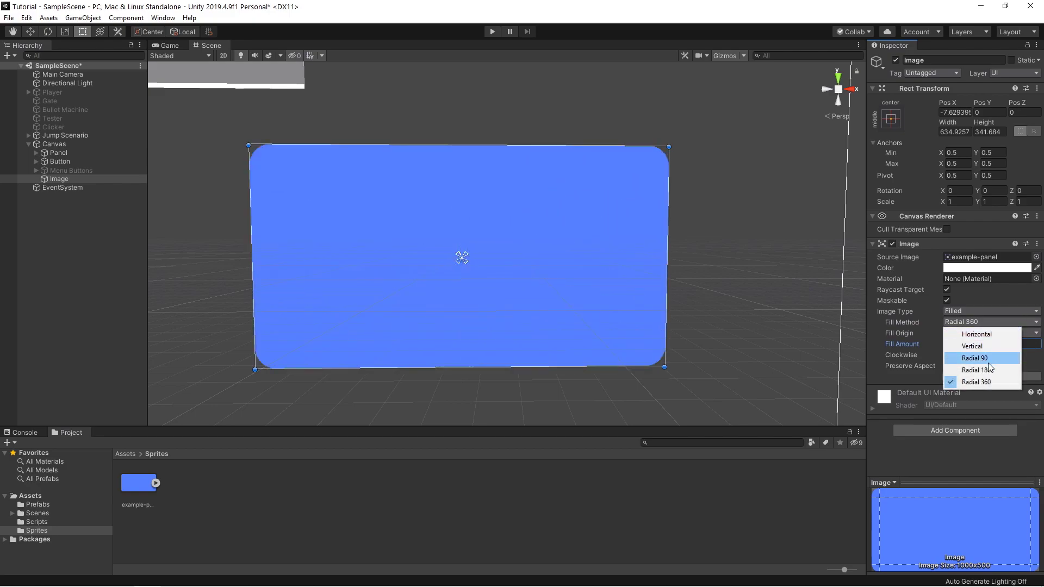
pyautogui.click(957, 371)
pyautogui.moveTo(1009, 344); pyautogui.dragTo(960, 341)
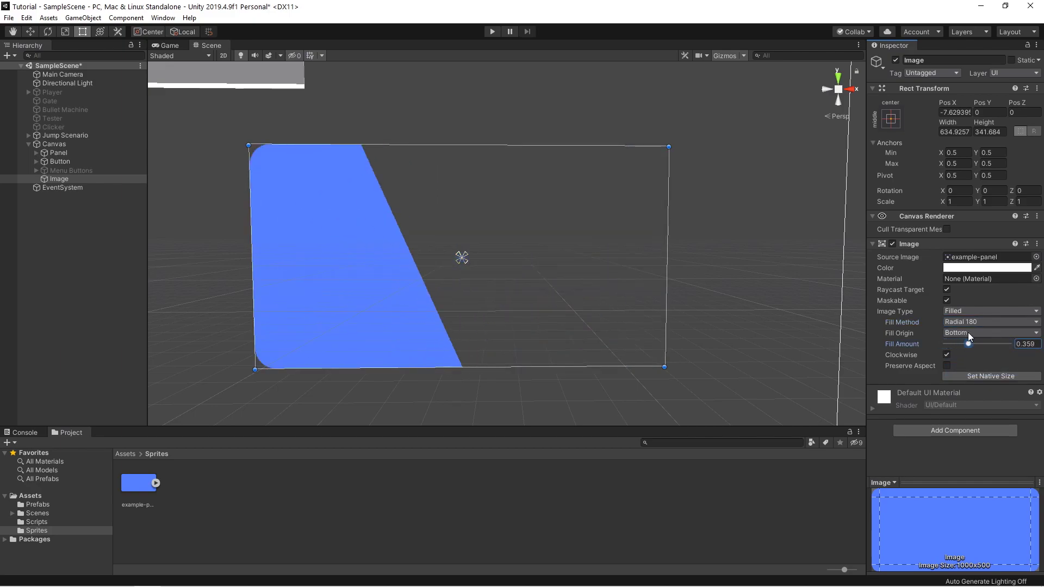
pyautogui.moveTo(960, 342); pyautogui.dragTo(1016, 336)
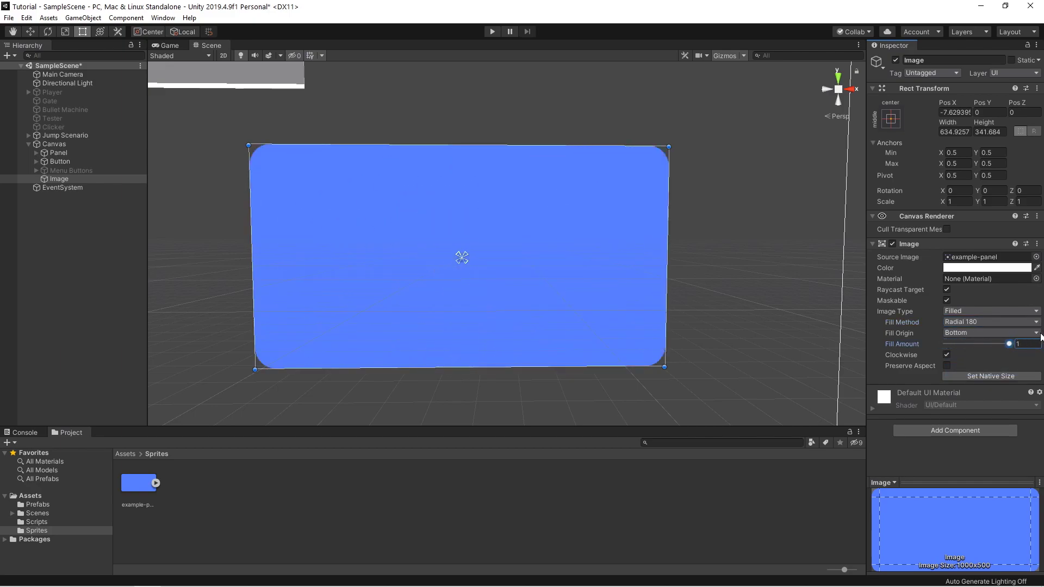
# Step: Switch to a Radial 90 fill and sweep the Fill Amount back to 1
pyautogui.click(964, 324)
pyautogui.click(979, 359)
pyautogui.moveTo(1009, 344)
pyautogui.mouseDown()
pyautogui.moveTo(915, 351)
pyautogui.moveTo(1024, 344)
pyautogui.mouseUp()
# Step: Set the fill back to Horizontal, emptying the Fill Amount to 0 and refilling it
pyautogui.click(1004, 321)
pyautogui.click(999, 335)
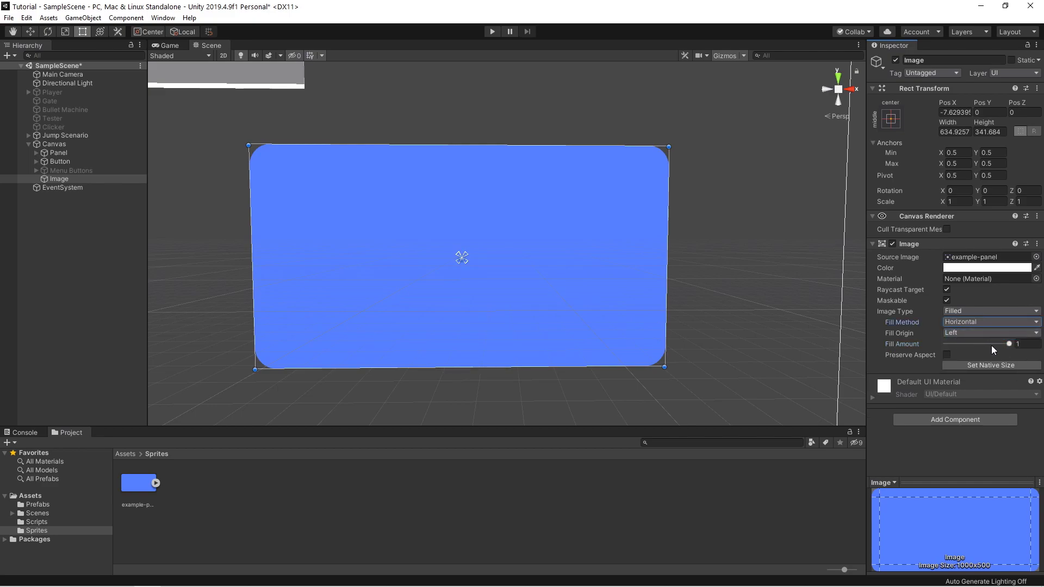
pyautogui.moveTo(992, 347)
pyautogui.mouseDown()
pyautogui.moveTo(942, 344)
pyautogui.moveTo(1032, 334)
pyautogui.moveTo(913, 339)
pyautogui.mouseUp()
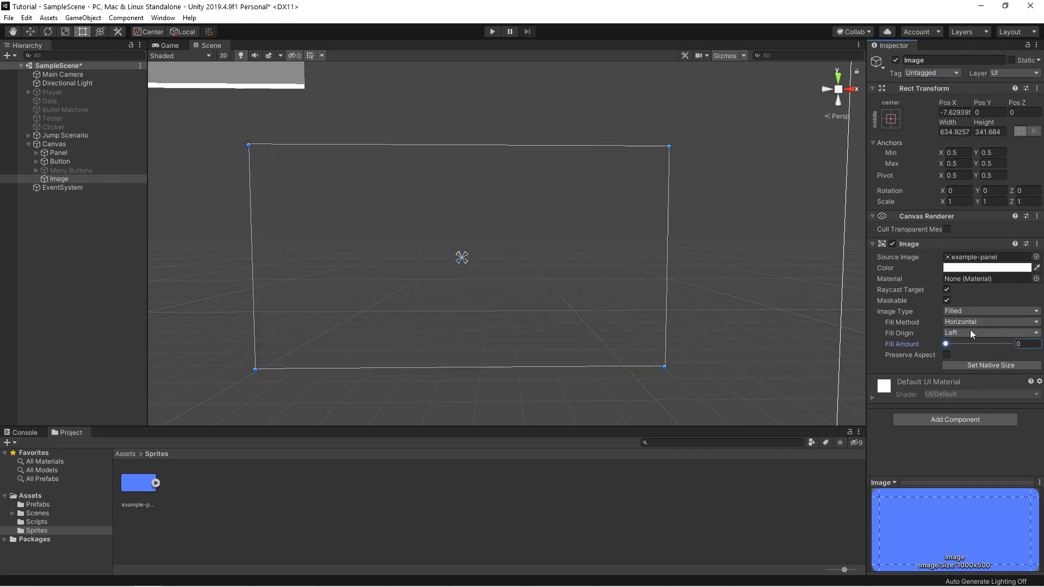
# Step: Switch to a Radial 360 fill and raise the Fill Amount partway
pyautogui.click(973, 322)
pyautogui.click(976, 382)
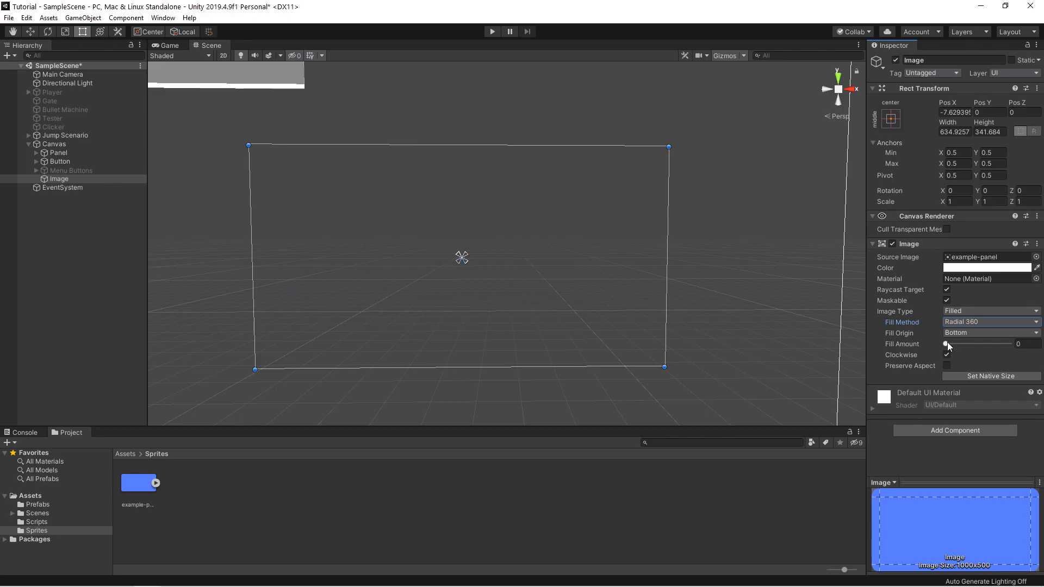
pyautogui.moveTo(946, 343); pyautogui.dragTo(1016, 331)
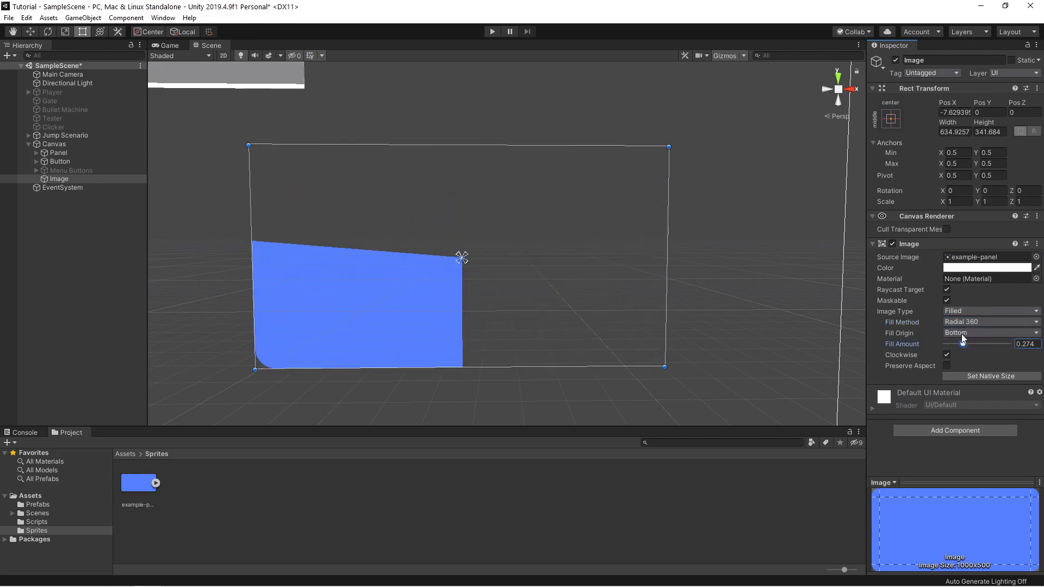